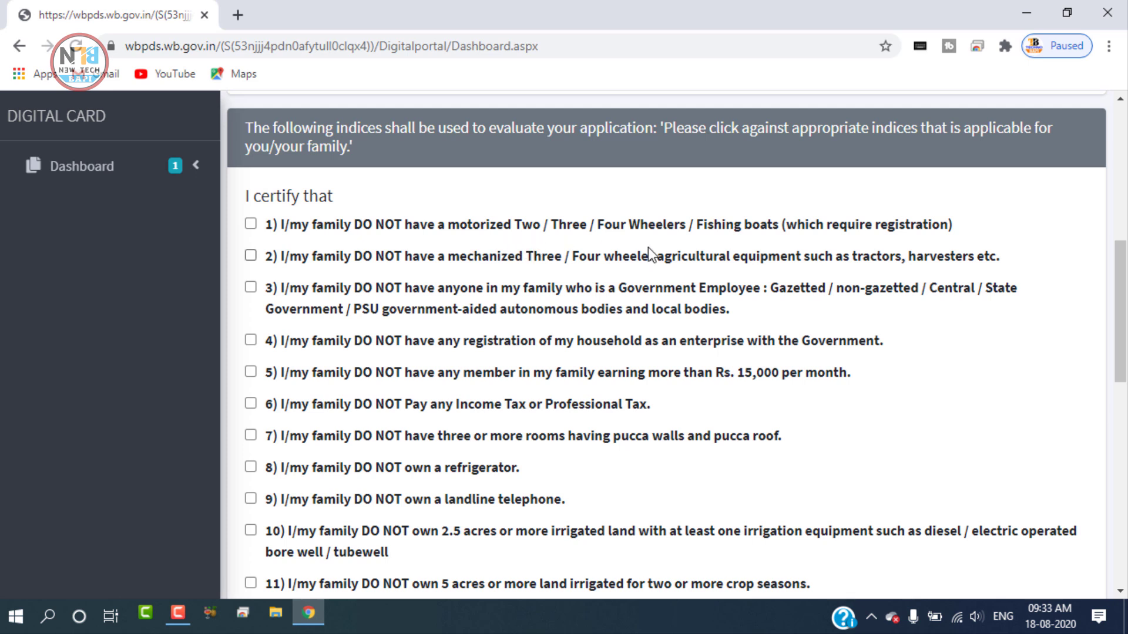
Step: Review the eleven family certification indices used to evaluate the application
{"action": "scroll", "coordinate": [647, 248], "scroll_direction": "down", "scroll_amount": 2}
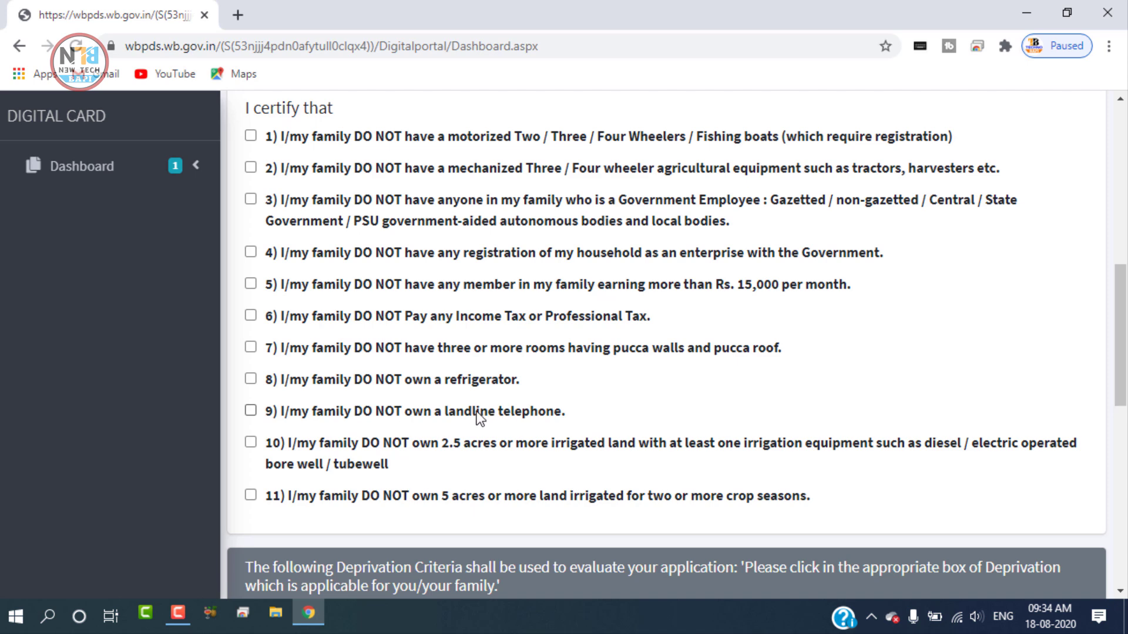
{"action": "scroll", "coordinate": [521, 417], "scroll_direction": "down", "scroll_amount": 2}
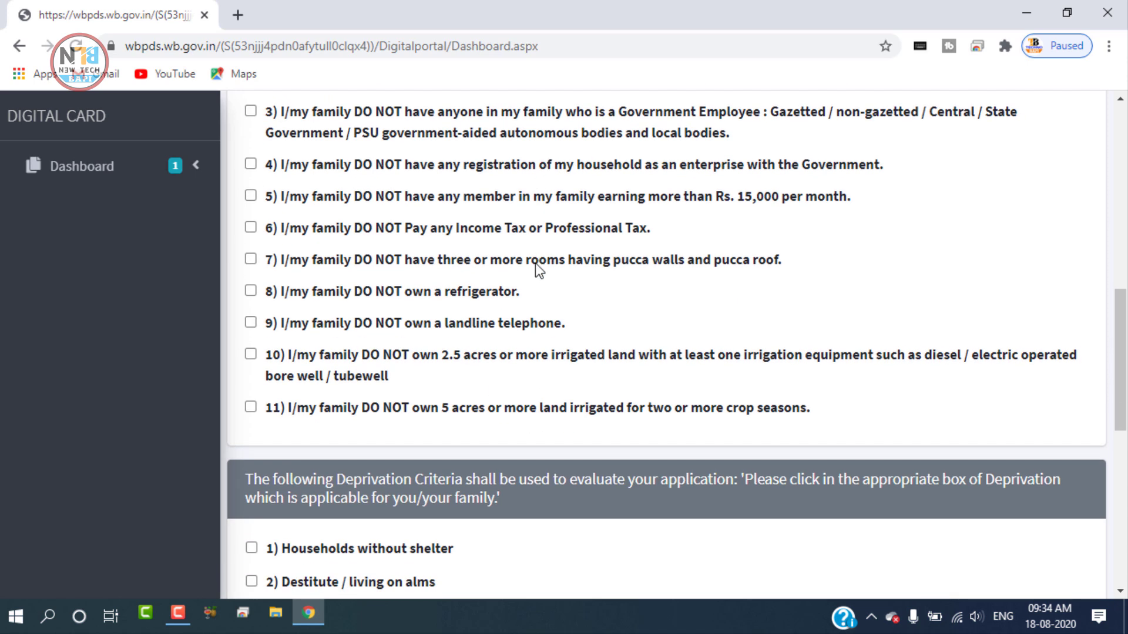
{"action": "scroll", "coordinate": [535, 270], "scroll_direction": "up", "scroll_amount": 2}
{"action": "scroll", "coordinate": [411, 303], "scroll_direction": "up", "scroll_amount": 1}
{"action": "scroll", "coordinate": [390, 201], "scroll_direction": "down", "scroll_amount": 3}
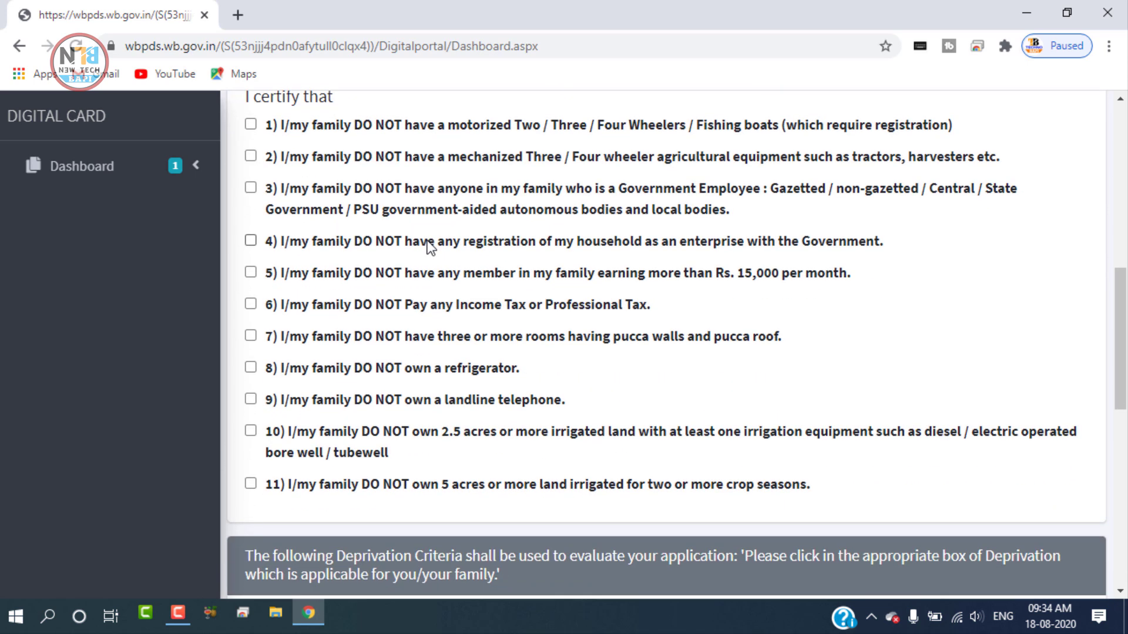
{"action": "scroll", "coordinate": [452, 264], "scroll_direction": "up", "scroll_amount": 3}
{"action": "scroll", "coordinate": [459, 242], "scroll_direction": "down", "scroll_amount": 1}
{"action": "scroll", "coordinate": [463, 262], "scroll_direction": "up", "scroll_amount": 1}
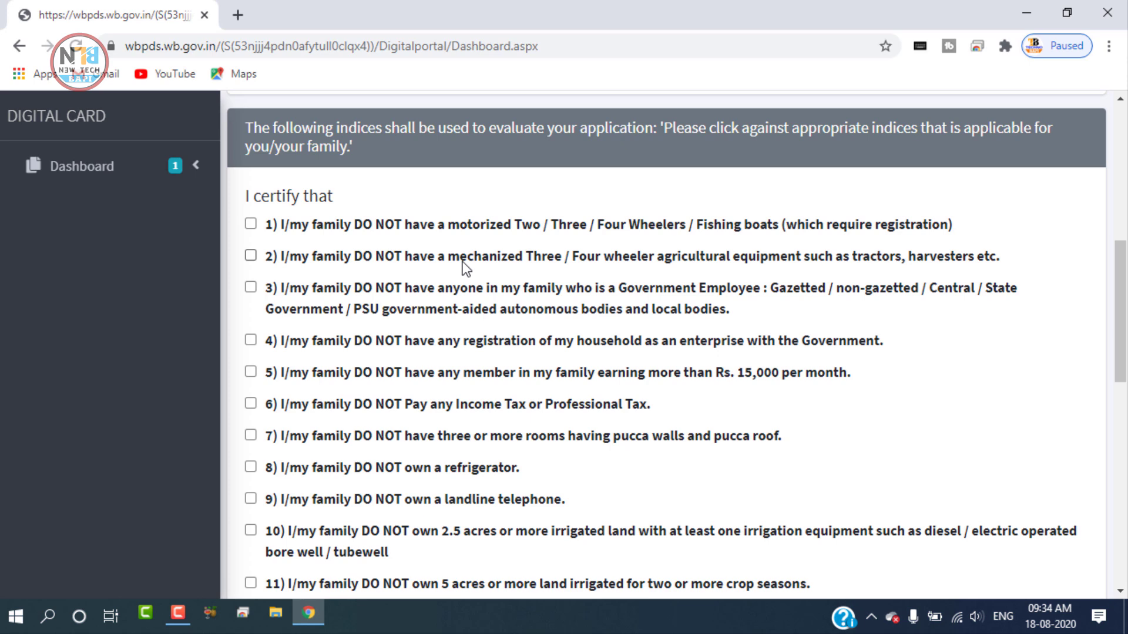
{"action": "scroll", "coordinate": [463, 265], "scroll_direction": "down", "scroll_amount": 1}
{"action": "scroll", "coordinate": [463, 266], "scroll_direction": "up", "scroll_amount": 1}
Step: Certify all eleven family indices, from no motorized vehicles through no 5 acres or more of irrigated land
{"action": "left_click", "coordinate": [251, 224]}
{"action": "left_click", "coordinate": [250, 288]}
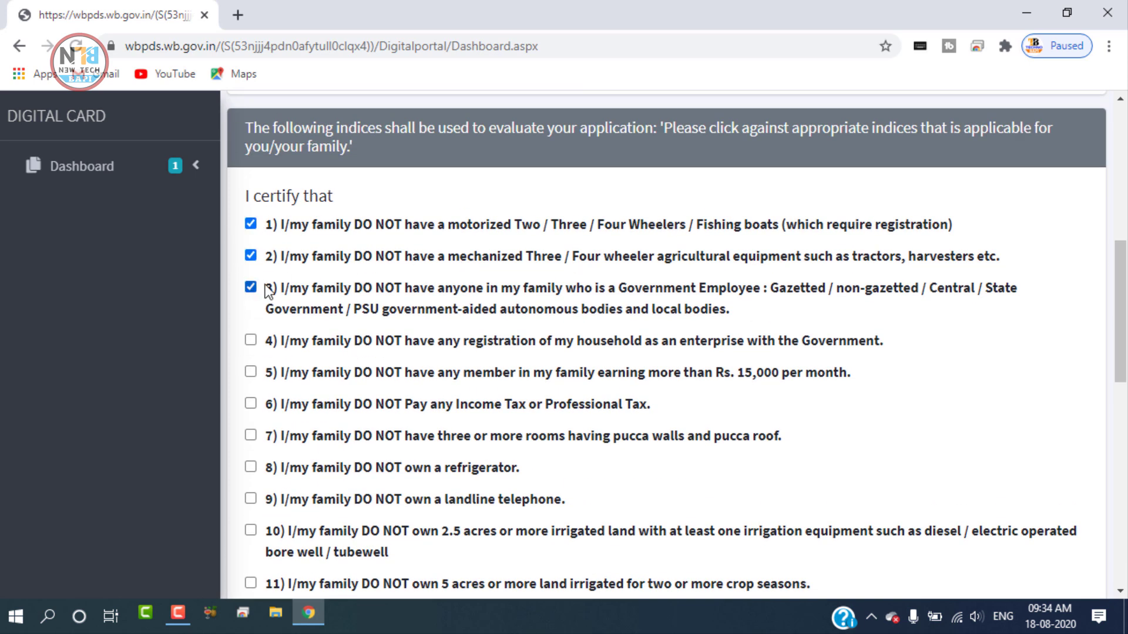
{"action": "scroll", "coordinate": [259, 291], "scroll_direction": "down", "scroll_amount": 1}
{"action": "left_click", "coordinate": [251, 253]}
{"action": "left_click", "coordinate": [251, 284]}
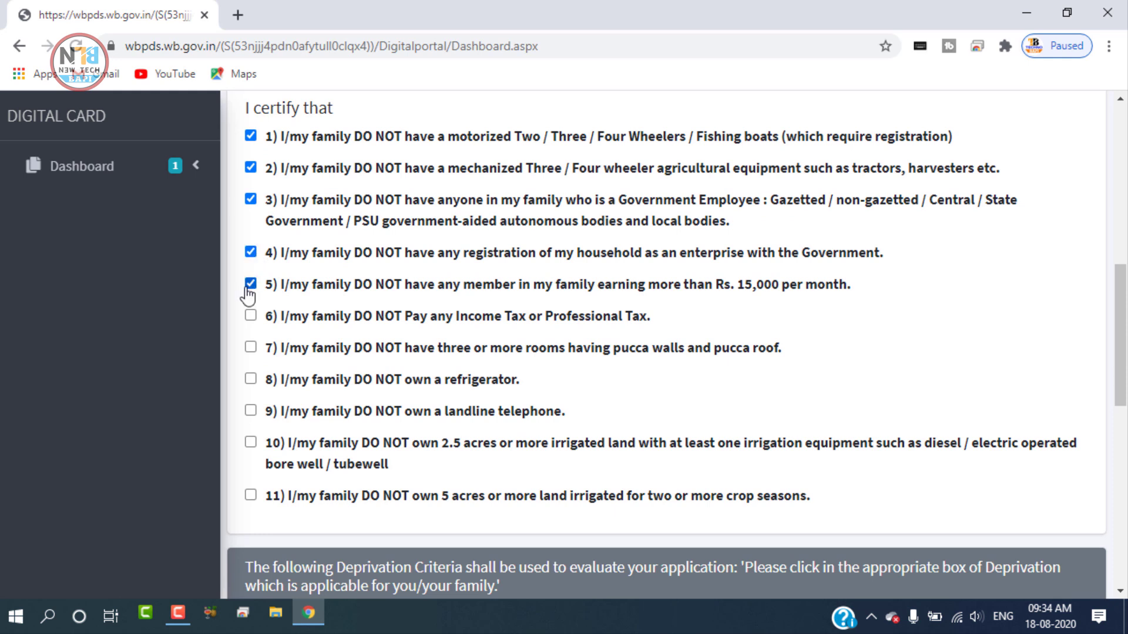
{"action": "left_click", "coordinate": [252, 348]}
{"action": "left_click", "coordinate": [251, 380]}
{"action": "left_click", "coordinate": [250, 411]}
{"action": "left_click", "coordinate": [251, 442]}
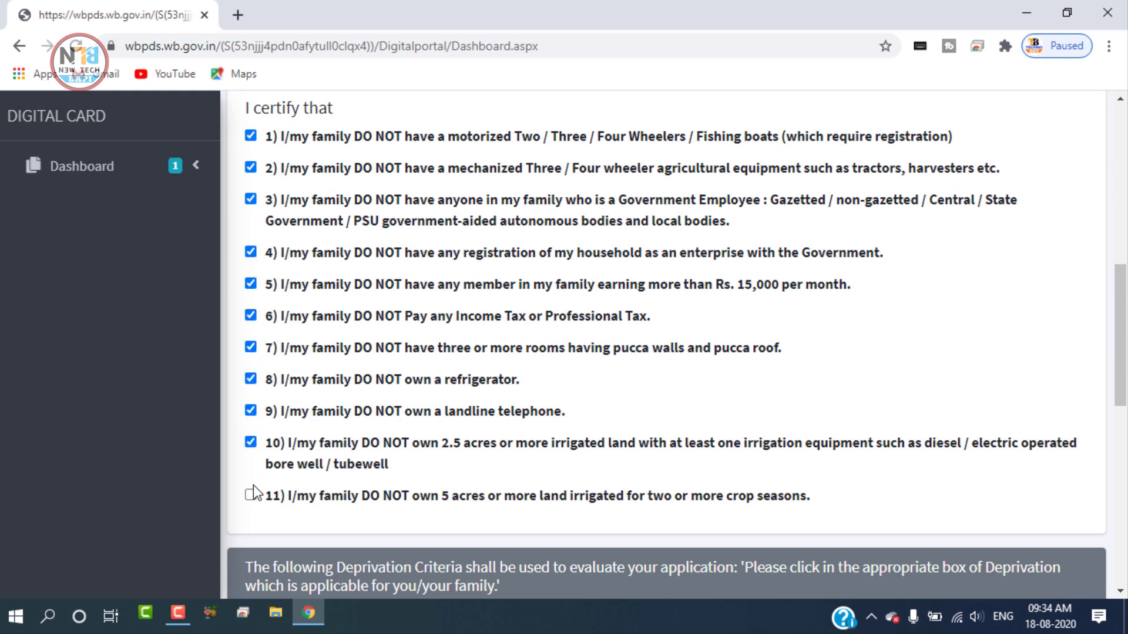
{"action": "left_click", "coordinate": [251, 496]}
Step: Review the thirteen deprivation criteria, from households without shelter to landless households
{"action": "scroll", "coordinate": [364, 377], "scroll_direction": "down", "scroll_amount": 3}
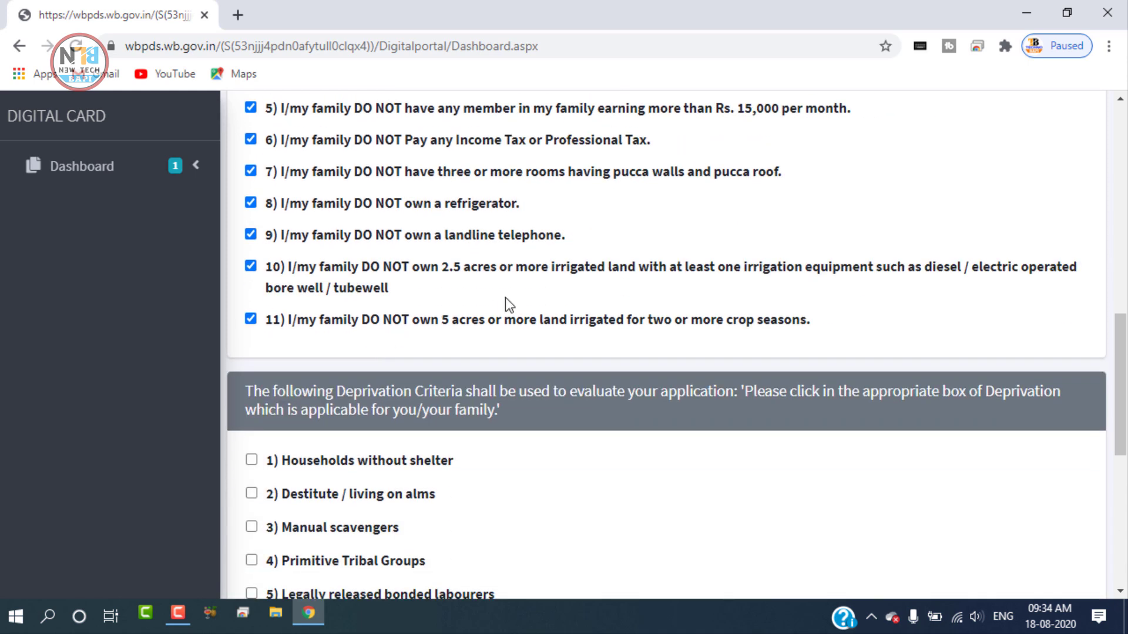
{"action": "scroll", "coordinate": [520, 291], "scroll_direction": "up", "scroll_amount": 7}
{"action": "scroll", "coordinate": [525, 282], "scroll_direction": "down", "scroll_amount": 12}
{"action": "scroll", "coordinate": [682, 174], "scroll_direction": "up", "scroll_amount": 2}
{"action": "scroll", "coordinate": [684, 175], "scroll_direction": "down", "scroll_amount": 2}
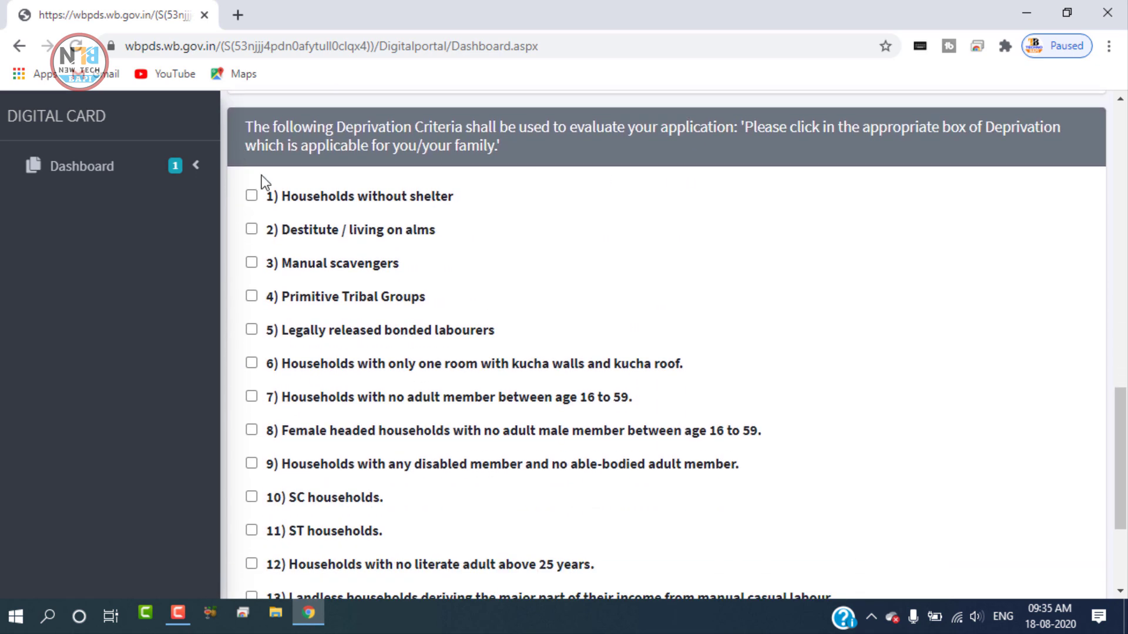
{"action": "scroll", "coordinate": [487, 191], "scroll_direction": "down", "scroll_amount": 2}
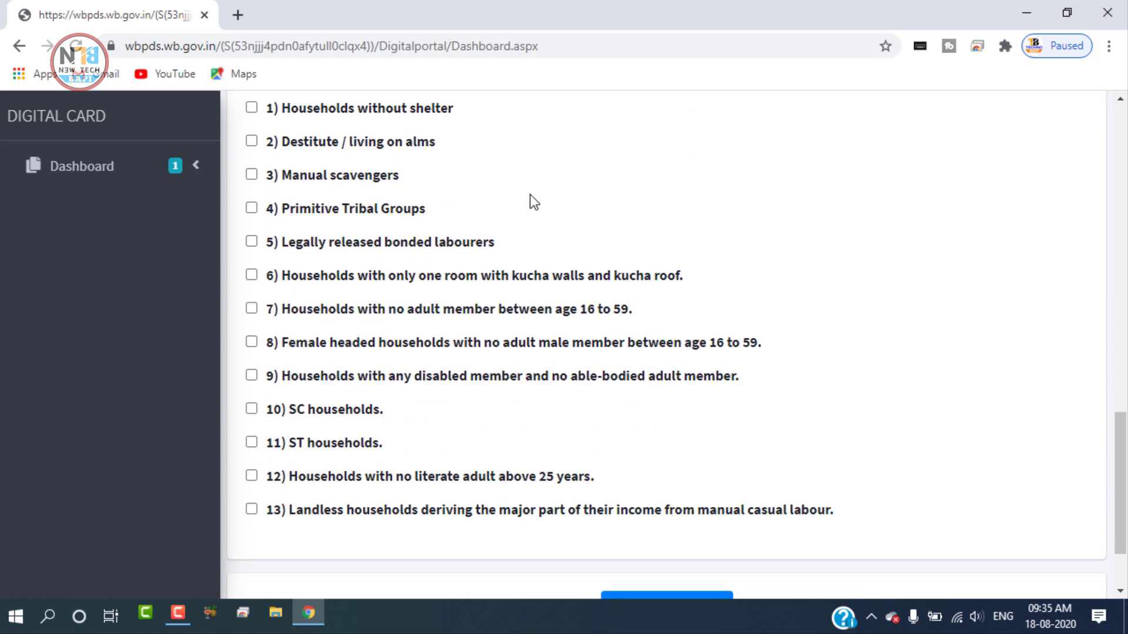
{"action": "scroll", "coordinate": [533, 202], "scroll_direction": "up", "scroll_amount": 2}
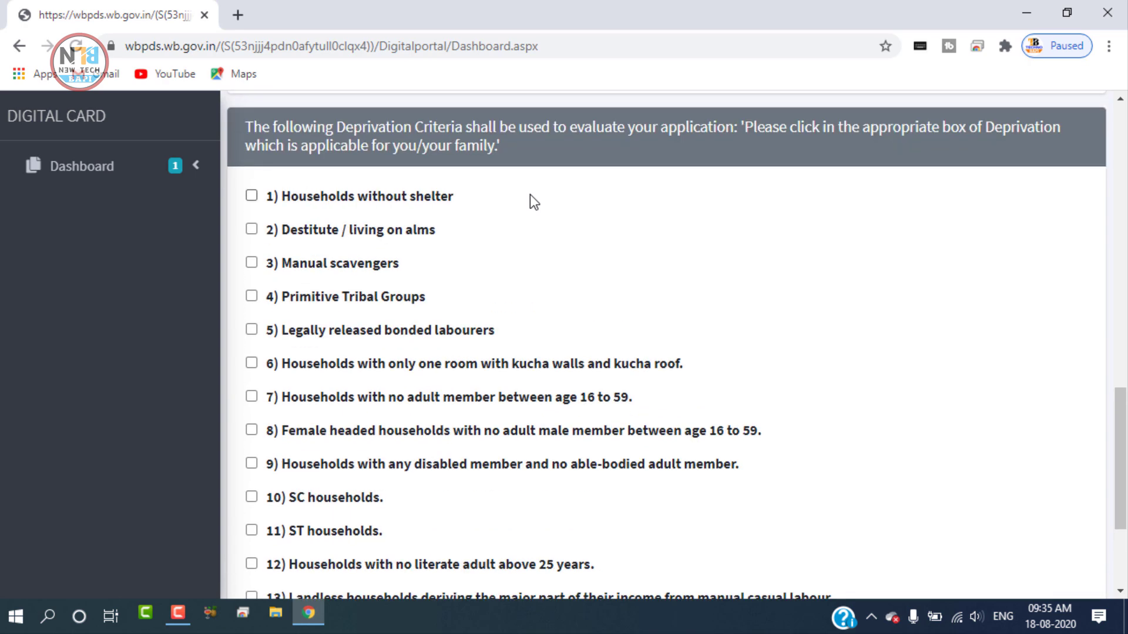
{"action": "scroll", "coordinate": [530, 196], "scroll_direction": "down", "scroll_amount": 2}
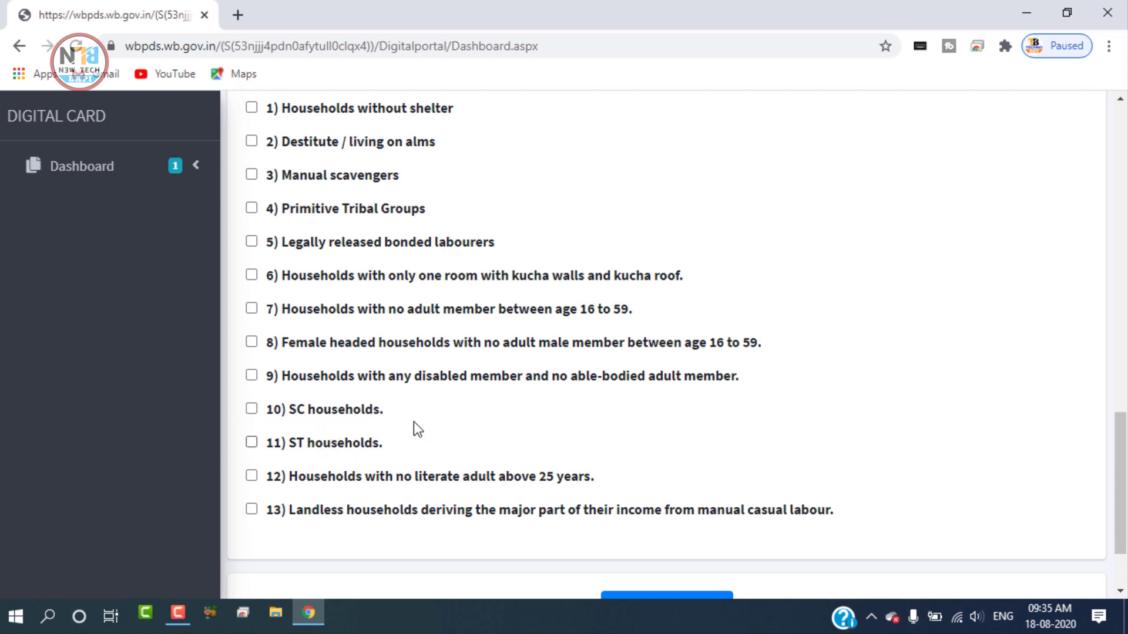
{"action": "scroll", "coordinate": [422, 448], "scroll_direction": "up", "scroll_amount": 1}
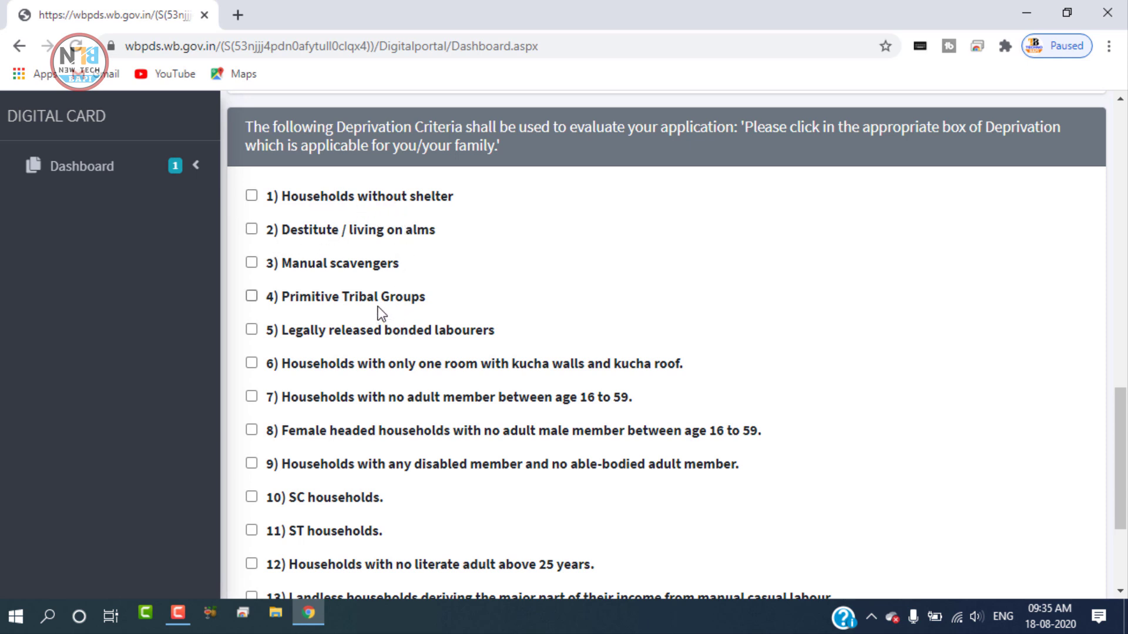
{"action": "scroll", "coordinate": [379, 315], "scroll_direction": "down", "scroll_amount": 3}
{"action": "scroll", "coordinate": [379, 315], "scroll_direction": "up", "scroll_amount": 2}
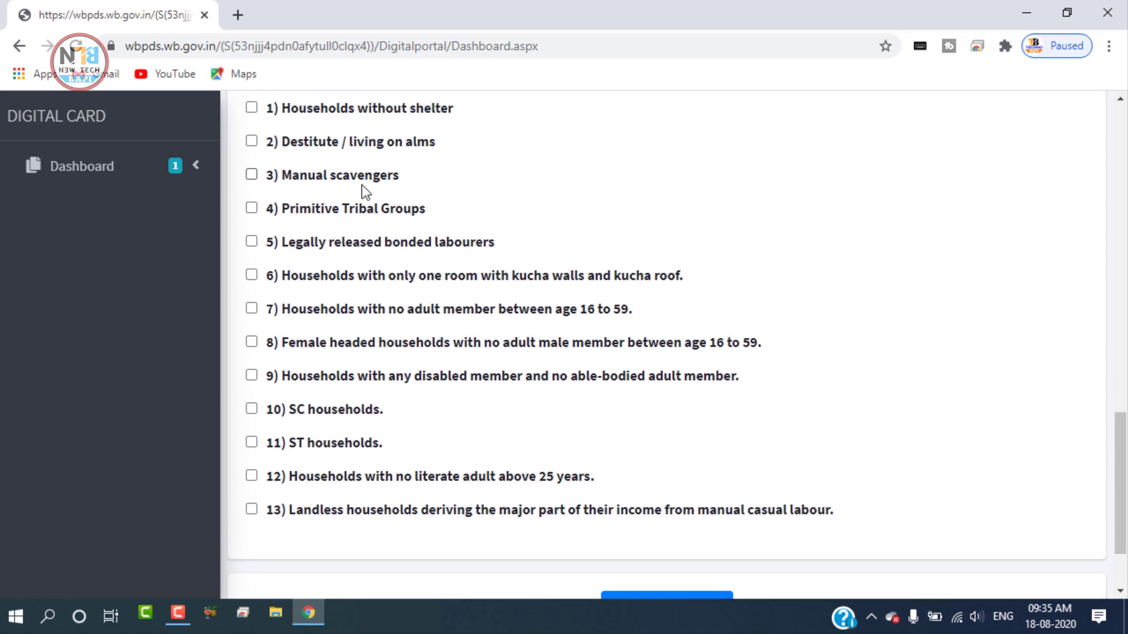
{"action": "scroll", "coordinate": [326, 335], "scroll_direction": "up", "scroll_amount": 2}
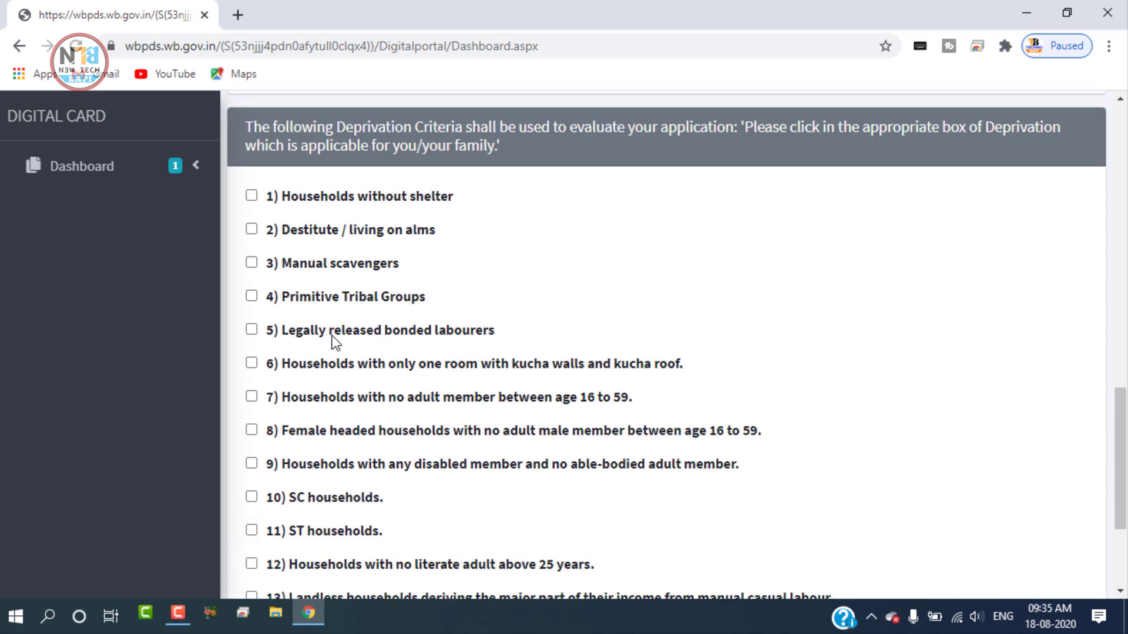
Step: Mark deprivation criterion 6, only one room with kucha walls and kucha roof, and proceed to Step 2 of the application
{"action": "left_click", "coordinate": [332, 362]}
{"action": "scroll", "coordinate": [352, 370], "scroll_direction": "down", "scroll_amount": 3}
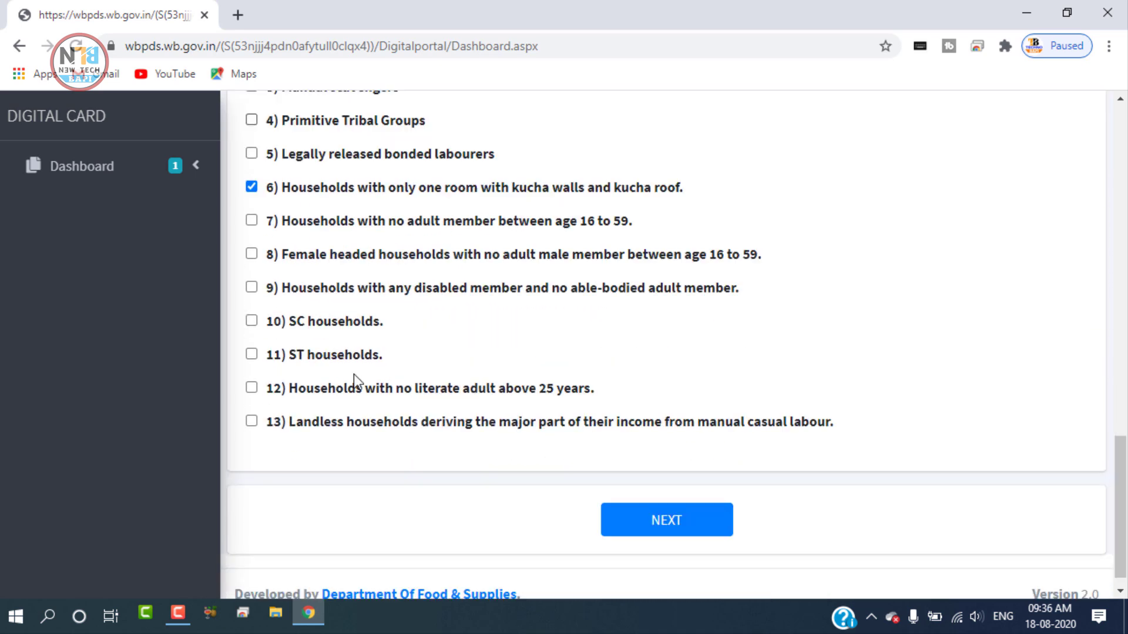
{"action": "left_click", "coordinate": [666, 532]}
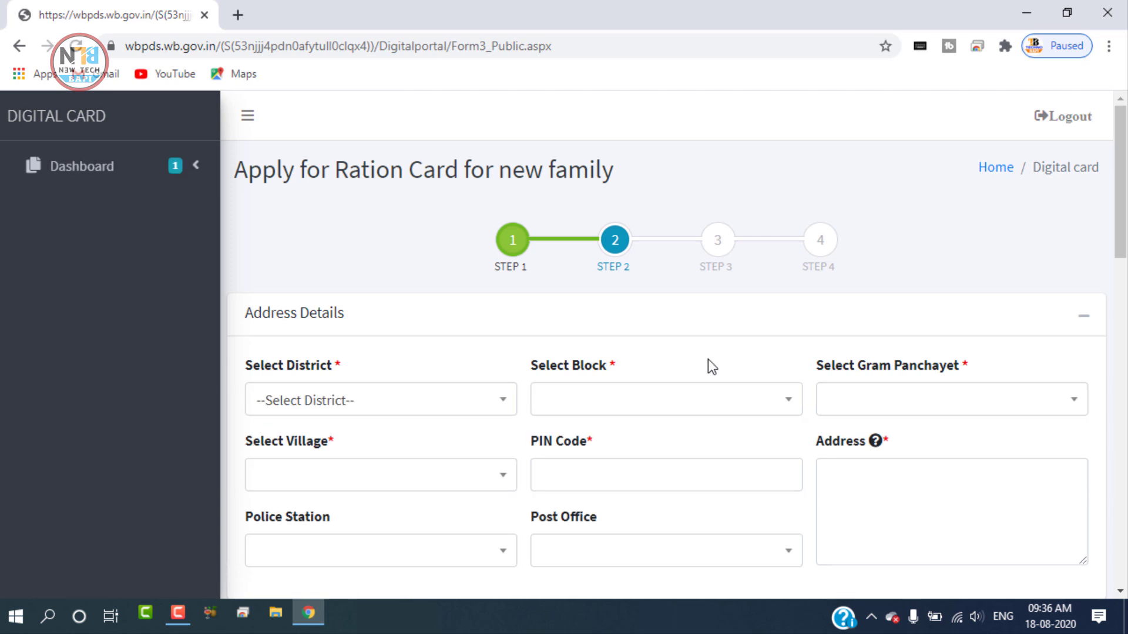
Step: Outline each Address Details field, from district to post office, with blue rectangle annotations and clear the marks
{"action": "scroll", "coordinate": [611, 368], "scroll_direction": "down", "scroll_amount": 1}
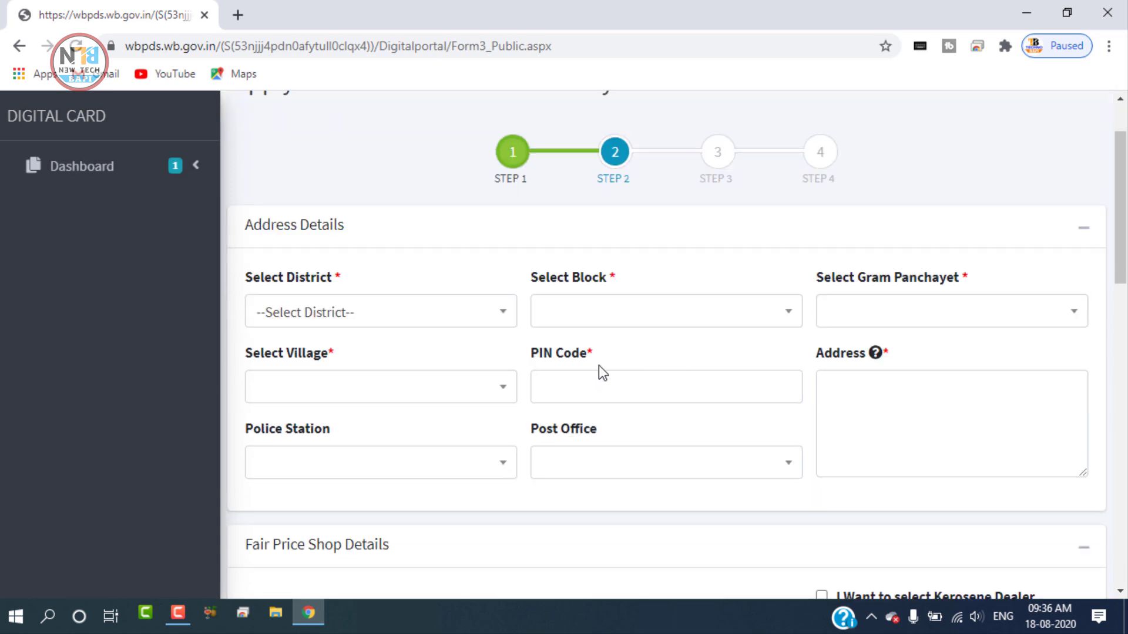
{"action": "scroll", "coordinate": [480, 329], "scroll_direction": "up", "scroll_amount": 1}
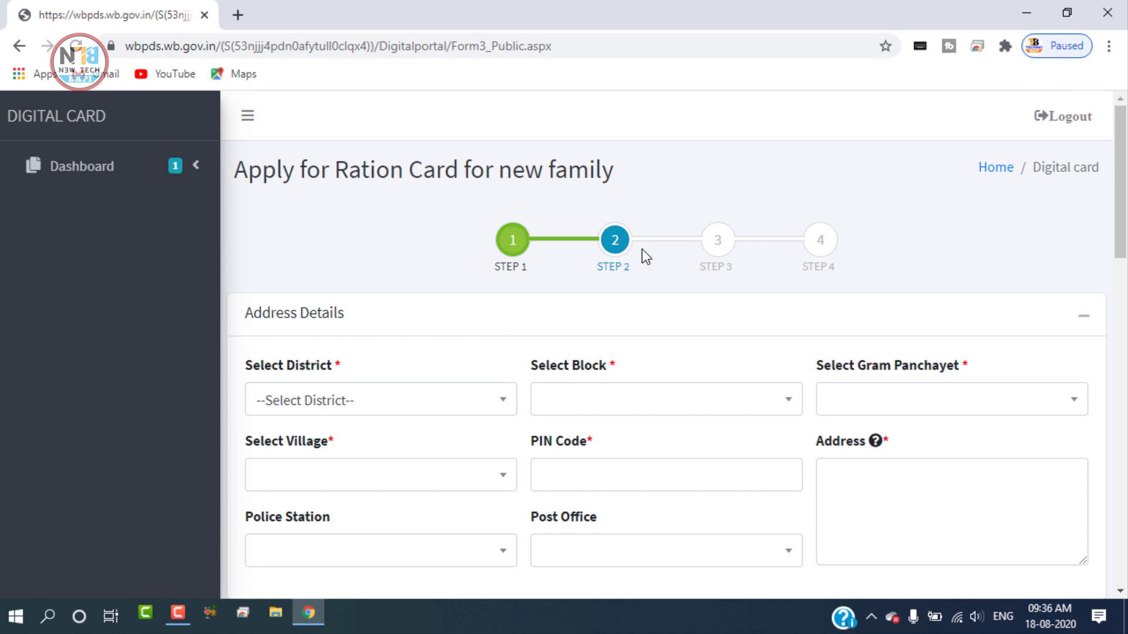
{"action": "scroll", "coordinate": [660, 318], "scroll_direction": "down", "scroll_amount": 1}
{"action": "mouse_move", "coordinate": [239, 294]}
{"action": "left_mouse_down"}
{"action": "mouse_move", "coordinate": [443, 357]}
{"action": "mouse_move", "coordinate": [515, 350]}
{"action": "left_mouse_up"}
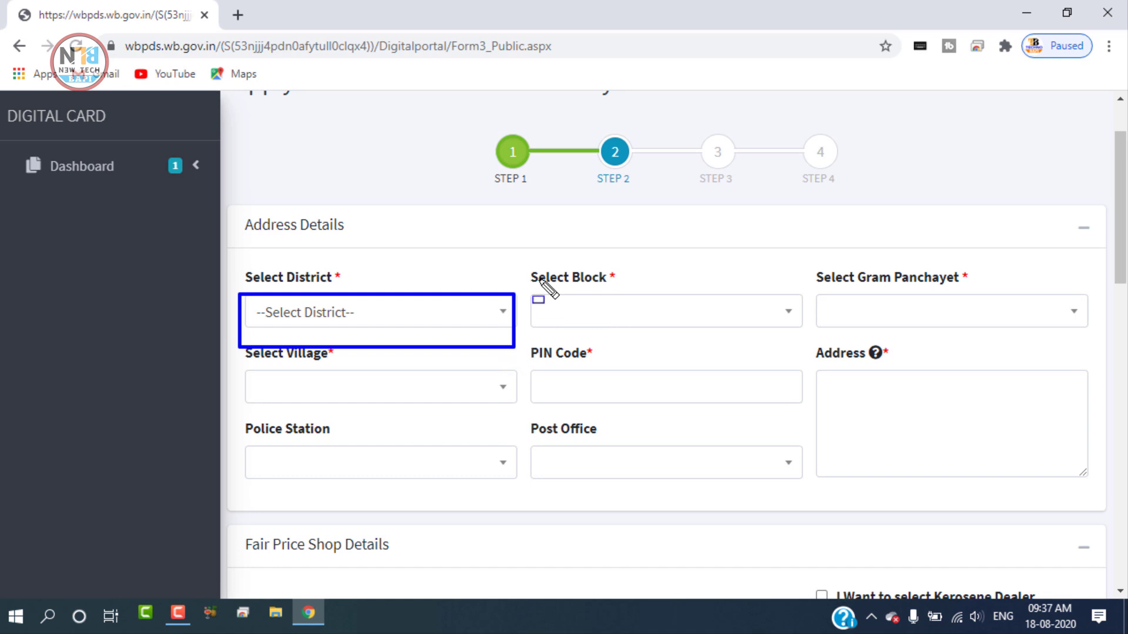
{"action": "left_click_drag", "start_coordinate": [529, 287], "coordinate": [818, 344]}
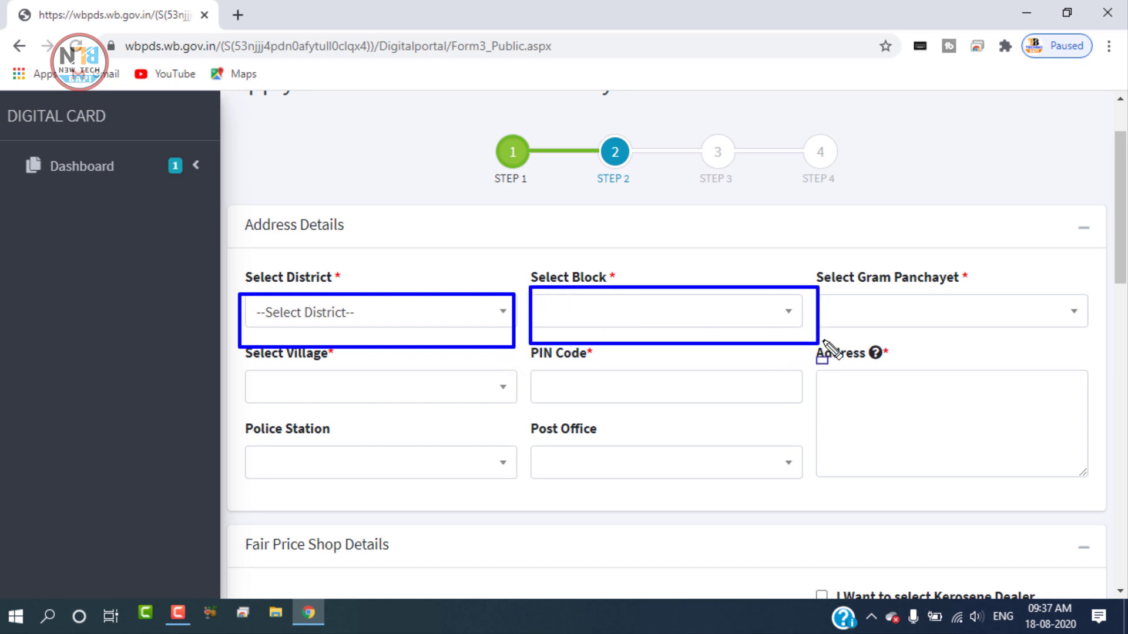
{"action": "mouse_move", "coordinate": [830, 280]}
{"action": "left_mouse_down"}
{"action": "mouse_move", "coordinate": [954, 338]}
{"action": "mouse_move", "coordinate": [1094, 335]}
{"action": "left_mouse_up"}
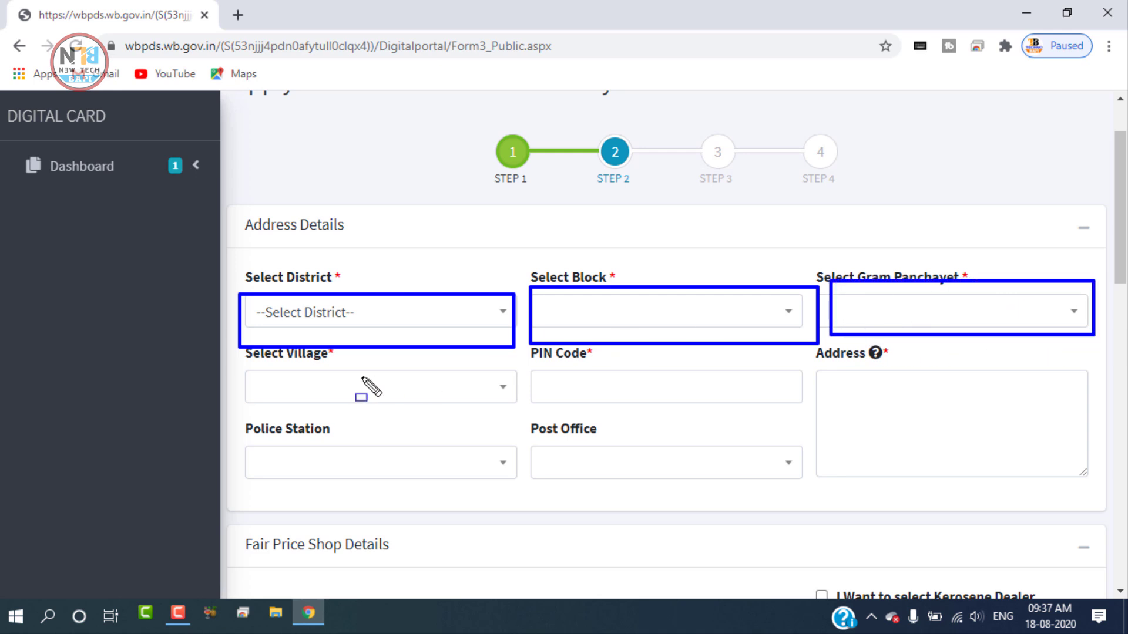
{"action": "mouse_move", "coordinate": [238, 358]}
{"action": "left_mouse_down"}
{"action": "mouse_move", "coordinate": [433, 417]}
{"action": "mouse_move", "coordinate": [525, 422]}
{"action": "left_mouse_up"}
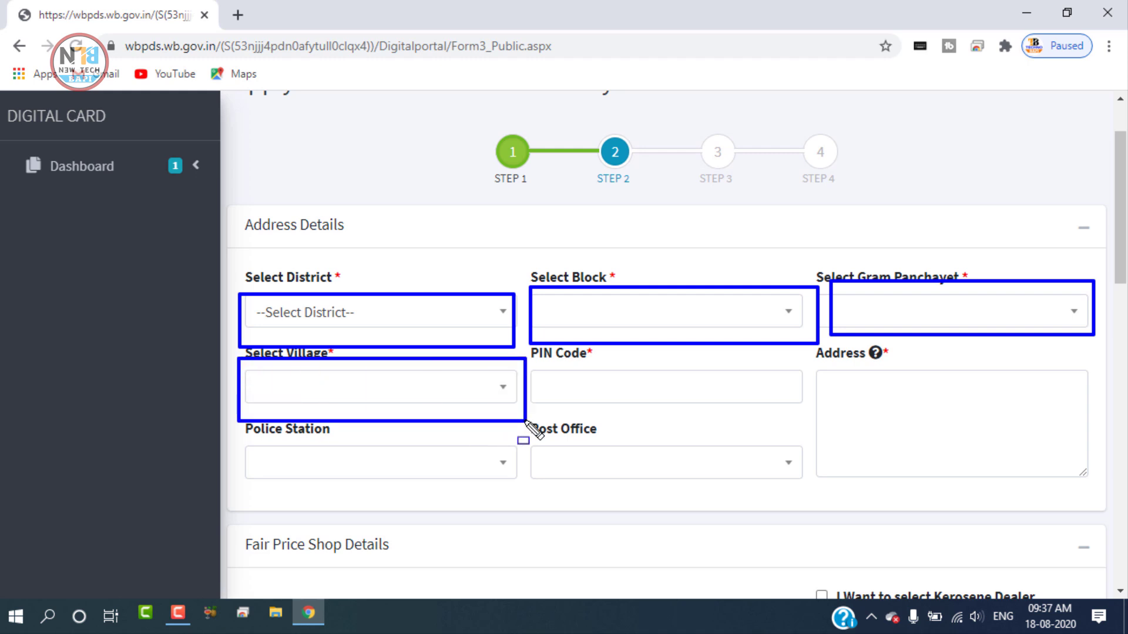
{"action": "mouse_move", "coordinate": [551, 356]}
{"action": "left_mouse_down"}
{"action": "mouse_move", "coordinate": [583, 388]}
{"action": "mouse_move", "coordinate": [820, 413]}
{"action": "left_mouse_up"}
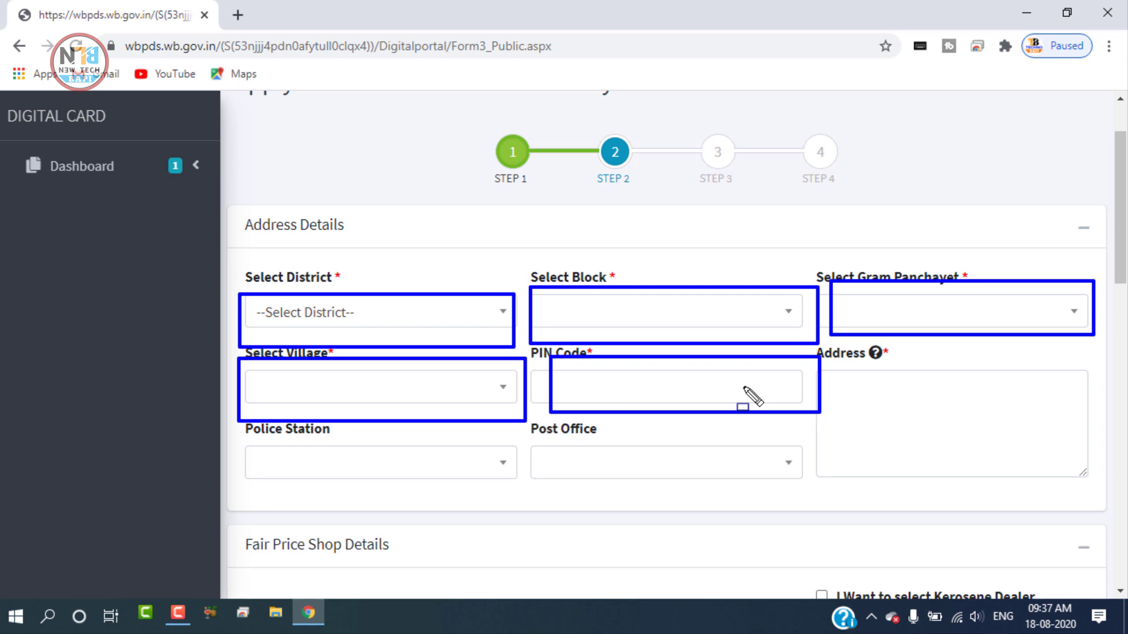
{"action": "mouse_move", "coordinate": [848, 360]}
{"action": "left_mouse_down"}
{"action": "mouse_move", "coordinate": [890, 430]}
{"action": "mouse_move", "coordinate": [1060, 502]}
{"action": "mouse_move", "coordinate": [1101, 491]}
{"action": "left_mouse_up"}
{"action": "mouse_move", "coordinate": [282, 445]}
{"action": "left_mouse_down"}
{"action": "mouse_move", "coordinate": [387, 494]}
{"action": "mouse_move", "coordinate": [528, 502]}
{"action": "mouse_move", "coordinate": [511, 505]}
{"action": "left_mouse_up"}
{"action": "mouse_move", "coordinate": [522, 435]}
{"action": "left_mouse_down"}
{"action": "mouse_move", "coordinate": [538, 461]}
{"action": "mouse_move", "coordinate": [679, 496]}
{"action": "mouse_move", "coordinate": [772, 504]}
{"action": "mouse_move", "coordinate": [794, 494]}
{"action": "left_mouse_up"}
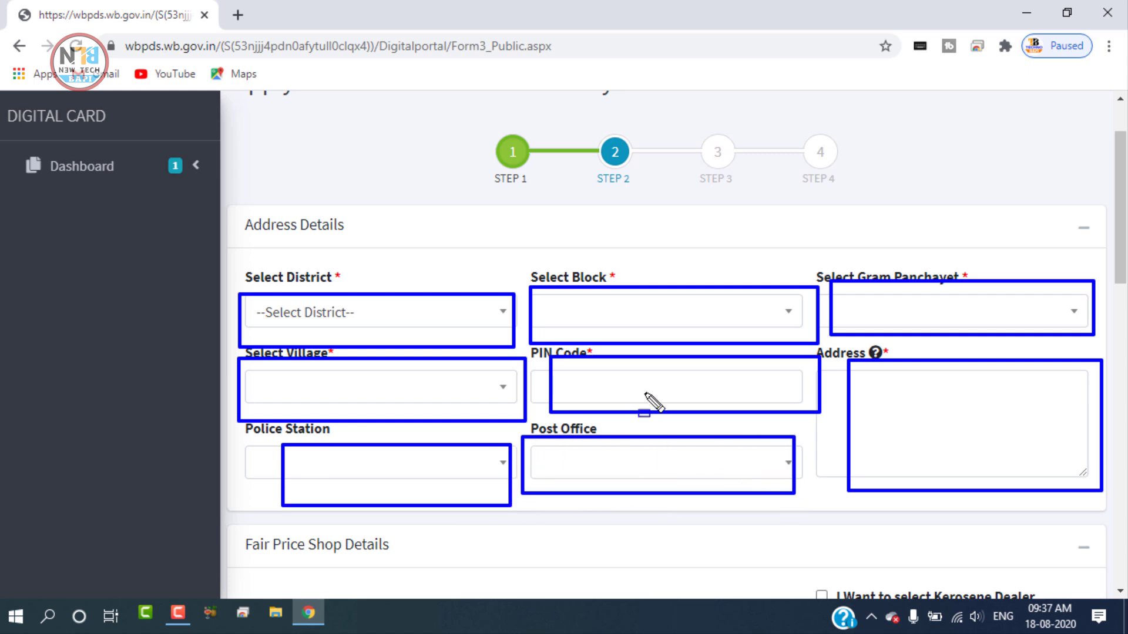
{"action": "key", "text": "Escape"}
Step: Examine the required fields in the Fair Price Shop Details and Communication Details sections
{"action": "scroll", "coordinate": [572, 407], "scroll_direction": "down", "scroll_amount": 3}
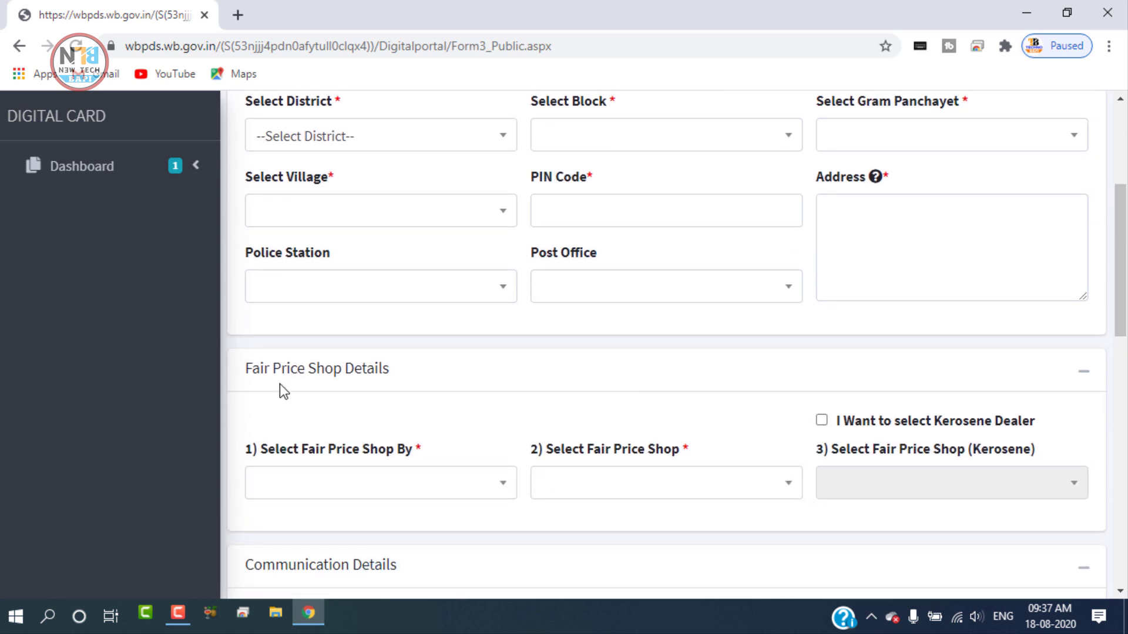
{"action": "scroll", "coordinate": [384, 386], "scroll_direction": "down", "scroll_amount": 1}
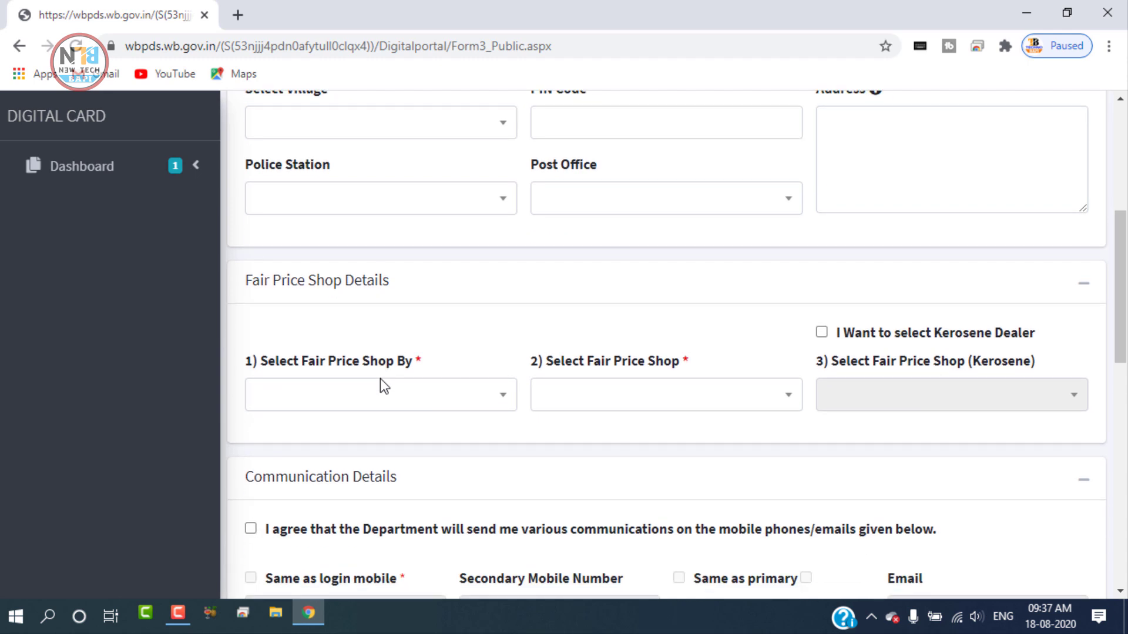
{"action": "scroll", "coordinate": [591, 321], "scroll_direction": "down", "scroll_amount": 1}
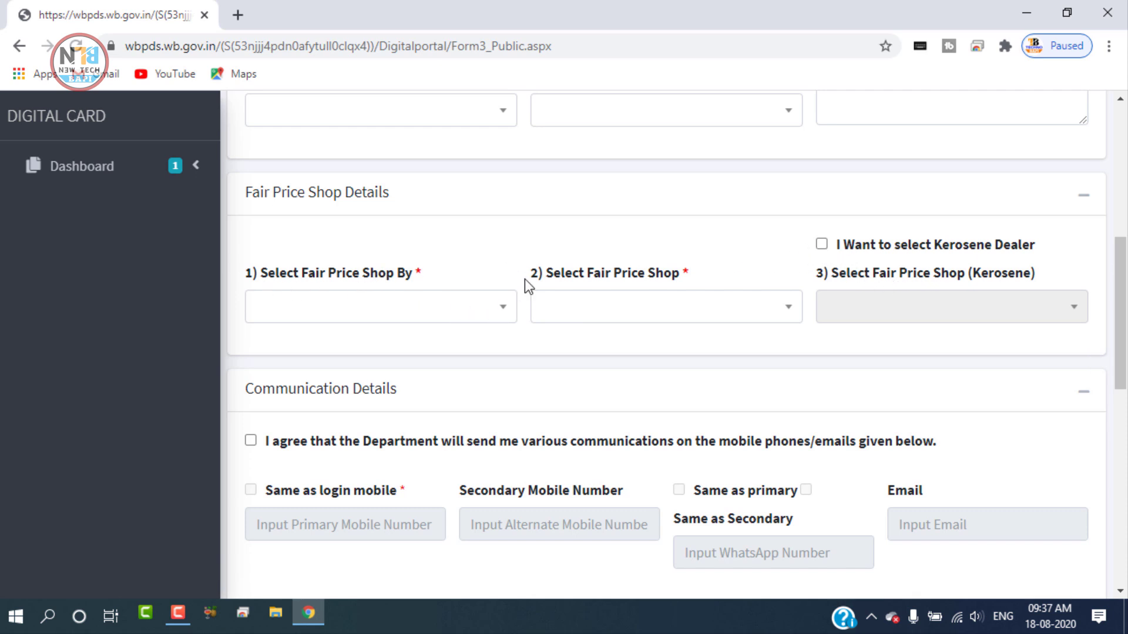
{"action": "scroll", "coordinate": [519, 247], "scroll_direction": "up", "scroll_amount": 3}
{"action": "scroll", "coordinate": [894, 262], "scroll_direction": "down", "scroll_amount": 3}
{"action": "scroll", "coordinate": [692, 334], "scroll_direction": "up", "scroll_amount": 3}
{"action": "scroll", "coordinate": [692, 334], "scroll_direction": "up", "scroll_amount": 3}
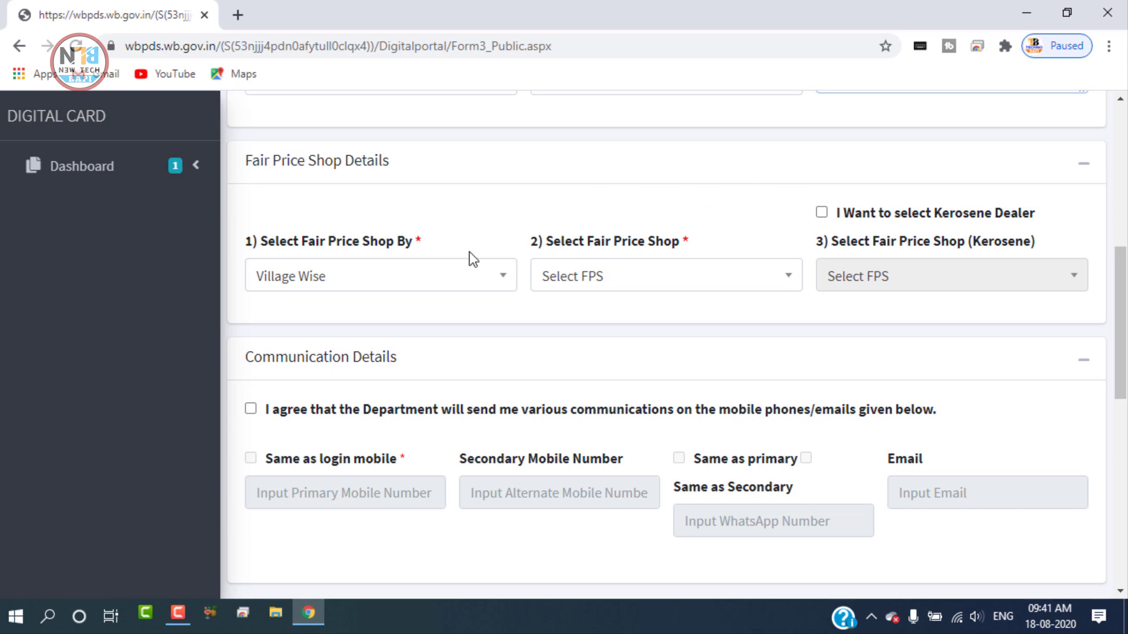
Step: Set the fair price shop selection to Village Wise and choose the first listed dealer as the fair price shop
{"action": "left_click", "coordinate": [464, 290]}
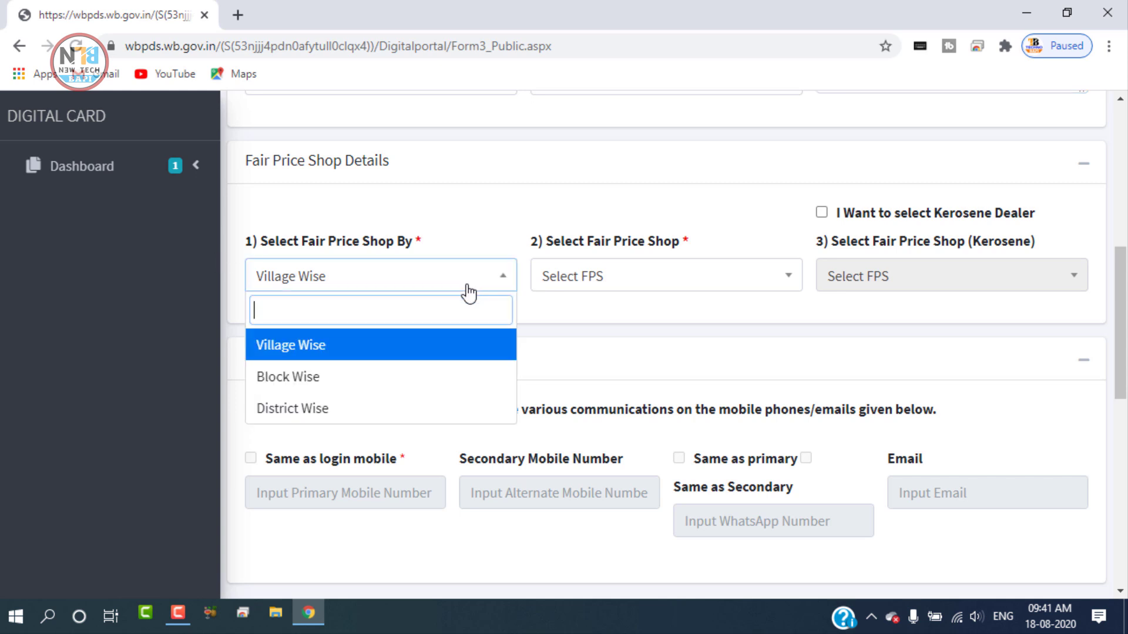
{"action": "left_click", "coordinate": [388, 352]}
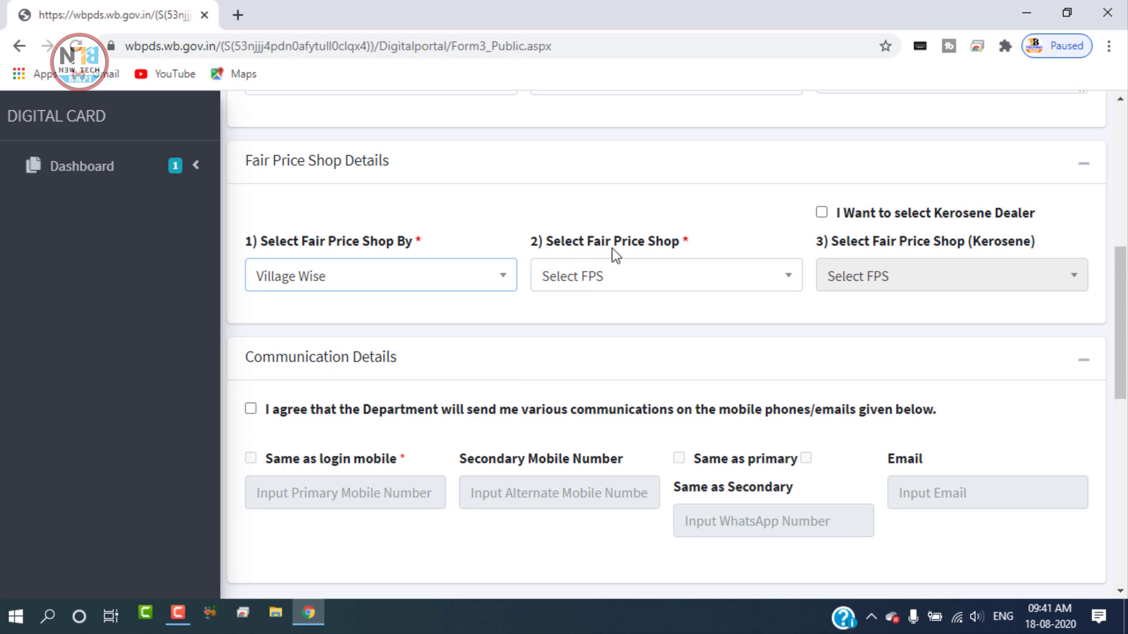
{"action": "left_click", "coordinate": [773, 284]}
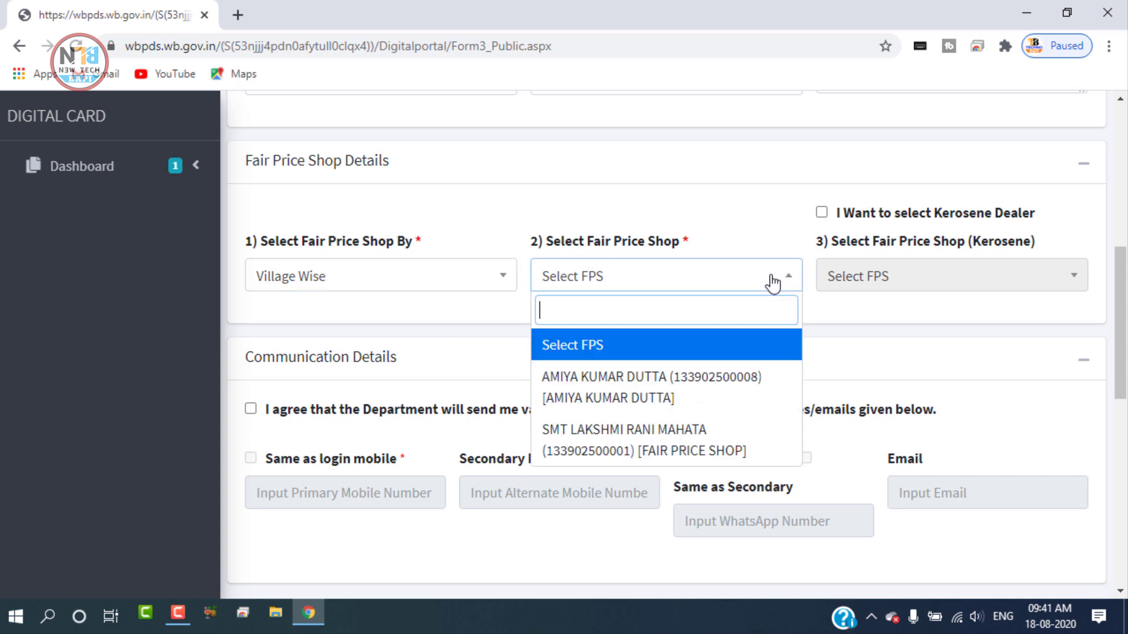
{"action": "left_click", "coordinate": [734, 379]}
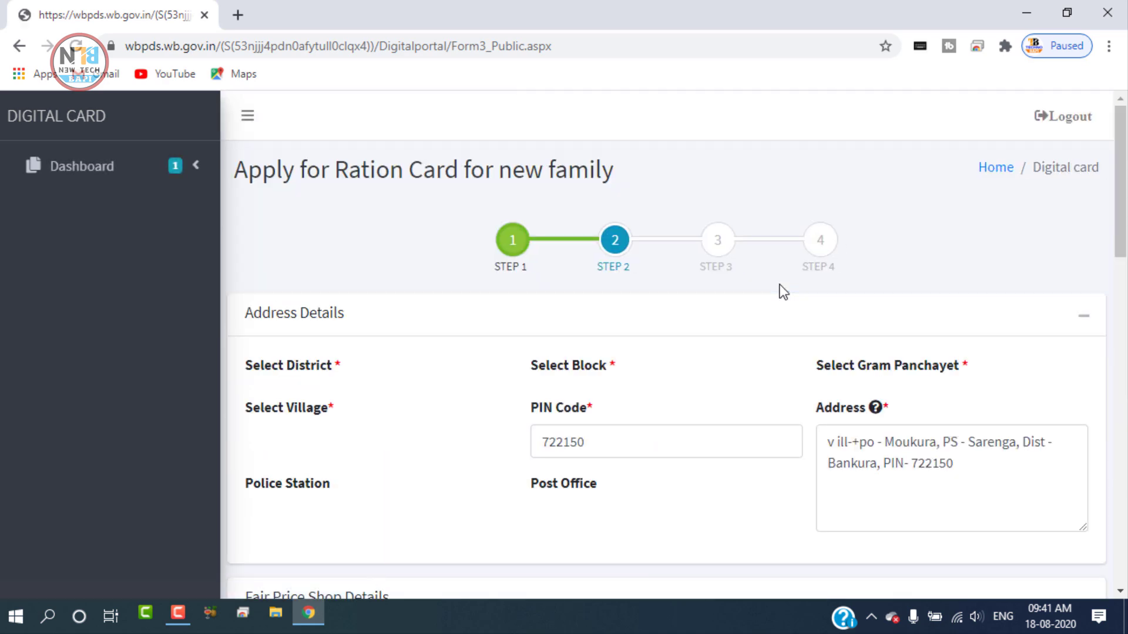
{"action": "left_click", "coordinate": [1064, 285]}
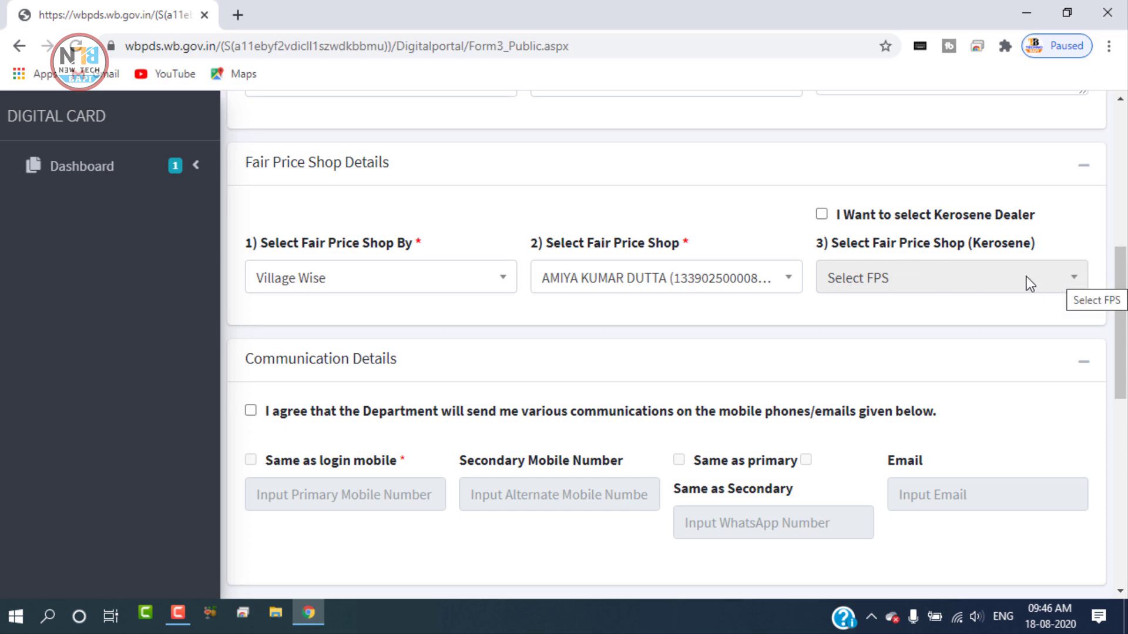
{"action": "scroll", "coordinate": [1010, 282], "scroll_direction": "down", "scroll_amount": 3}
{"action": "scroll", "coordinate": [993, 267], "scroll_direction": "up", "scroll_amount": 3}
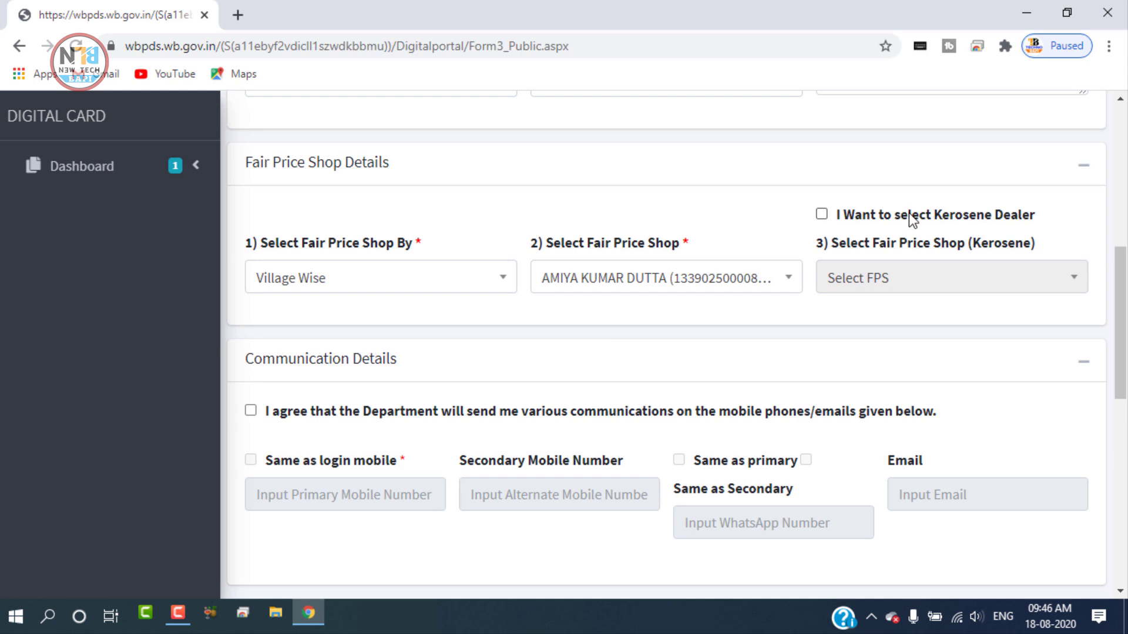
Step: Agree to receive department communications and set the primary mobile number to be the same as the login mobile
{"action": "scroll", "coordinate": [869, 264], "scroll_direction": "down", "scroll_amount": 3}
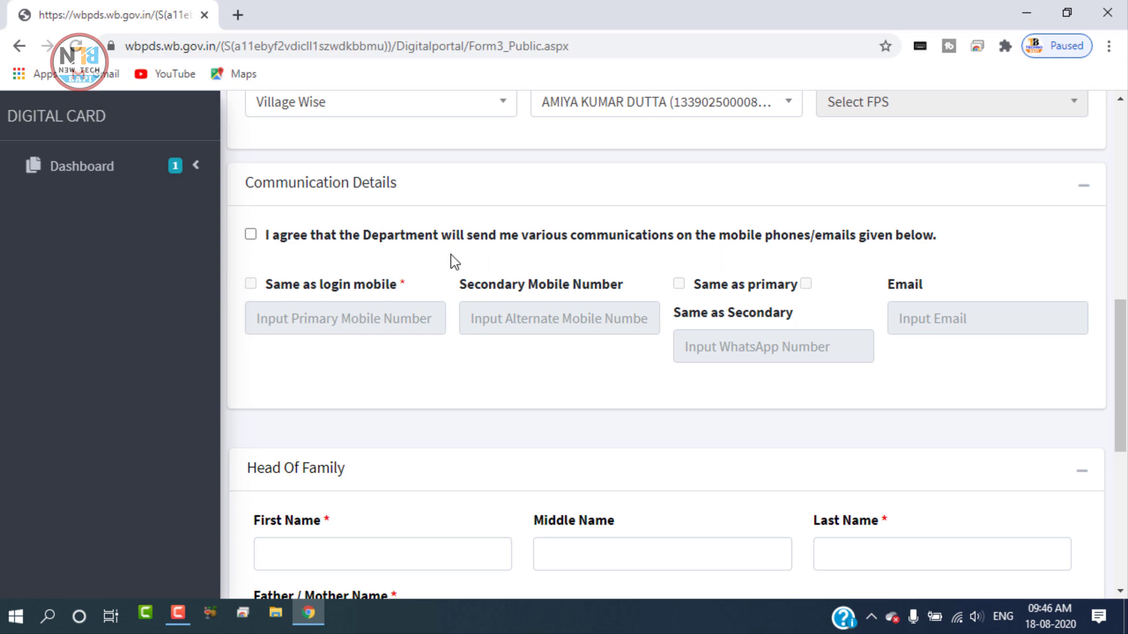
{"action": "left_click", "coordinate": [251, 235]}
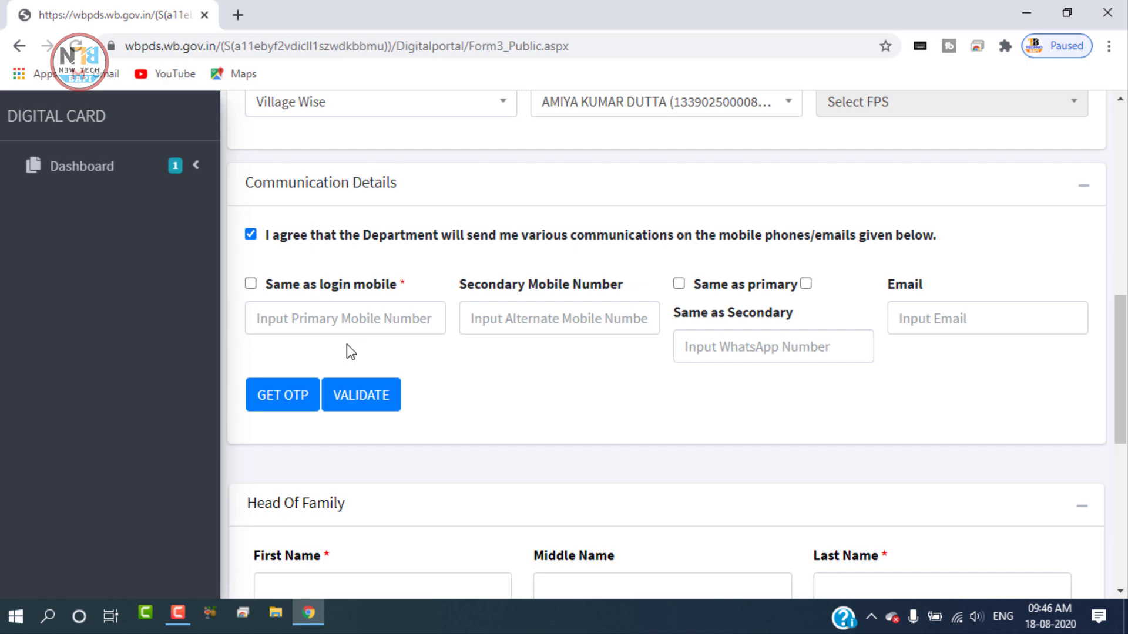
{"action": "scroll", "coordinate": [347, 344], "scroll_direction": "down", "scroll_amount": 8}
{"action": "scroll", "coordinate": [399, 330], "scroll_direction": "up", "scroll_amount": 3}
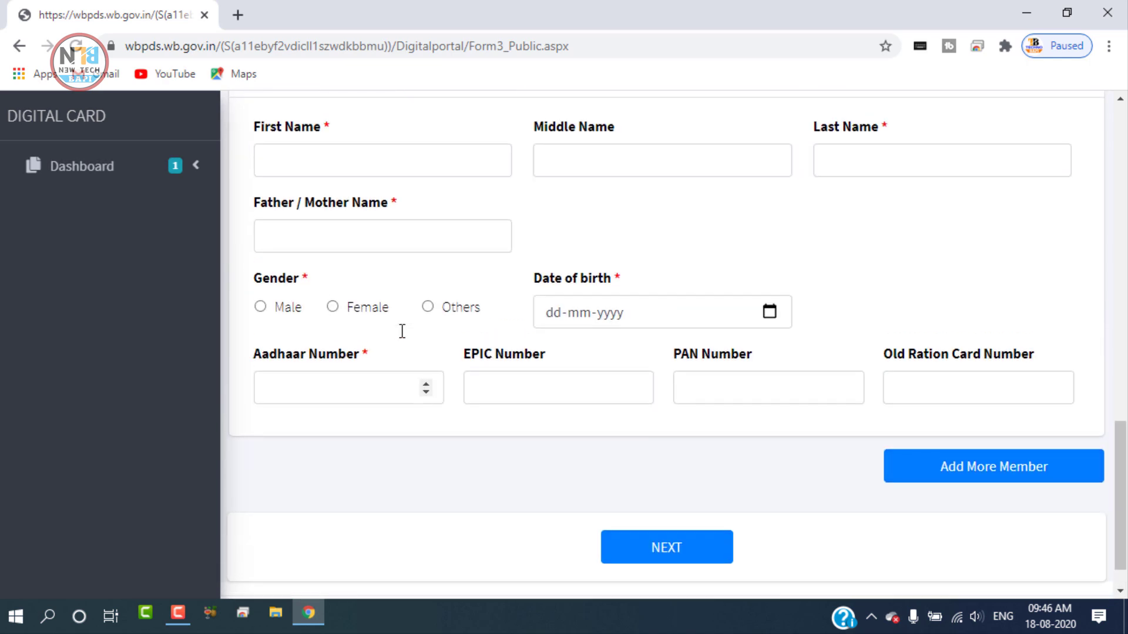
{"action": "scroll", "coordinate": [401, 332], "scroll_direction": "up", "scroll_amount": 3}
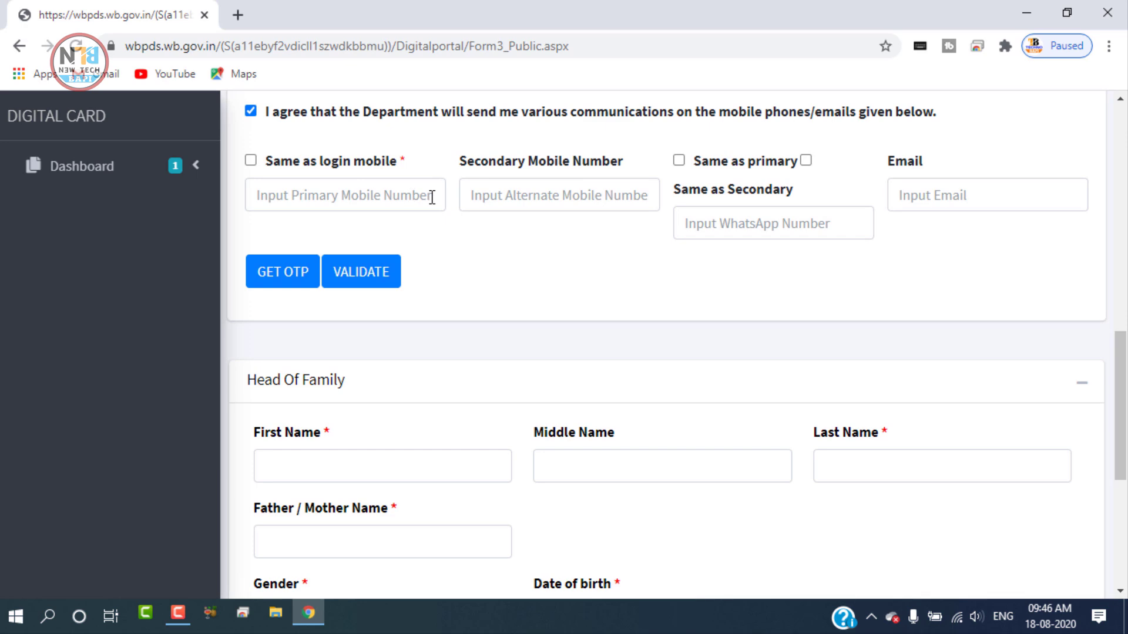
{"action": "scroll", "coordinate": [432, 198], "scroll_direction": "down", "scroll_amount": 3}
{"action": "scroll", "coordinate": [432, 197], "scroll_direction": "down", "scroll_amount": 3}
{"action": "scroll", "coordinate": [435, 200], "scroll_direction": "up", "scroll_amount": 5}
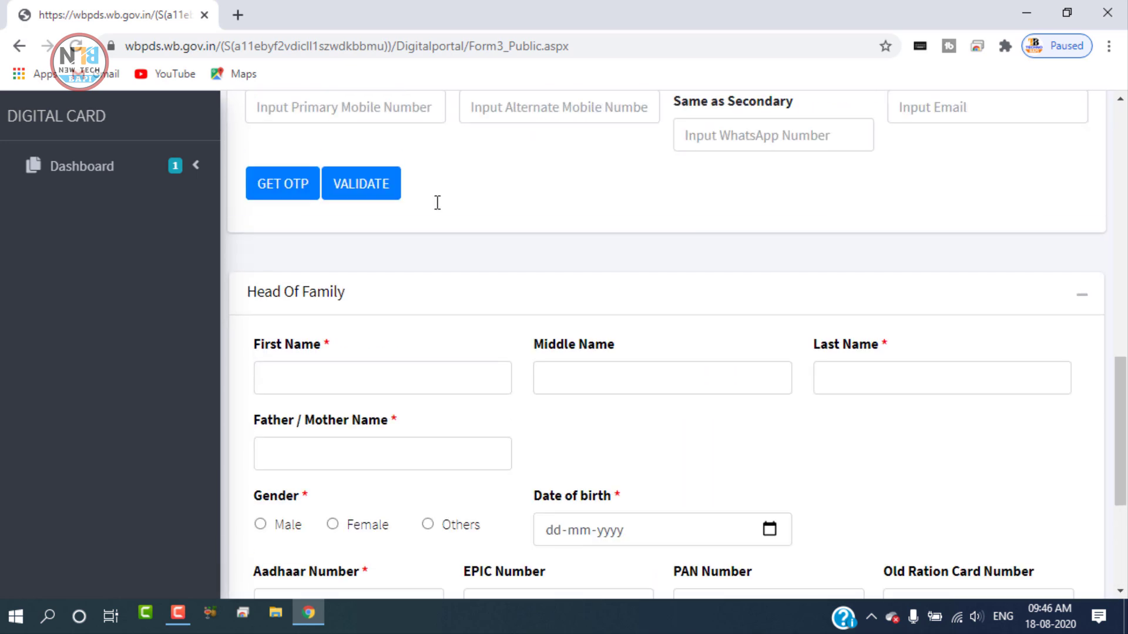
{"action": "scroll", "coordinate": [437, 203], "scroll_direction": "up", "scroll_amount": 3}
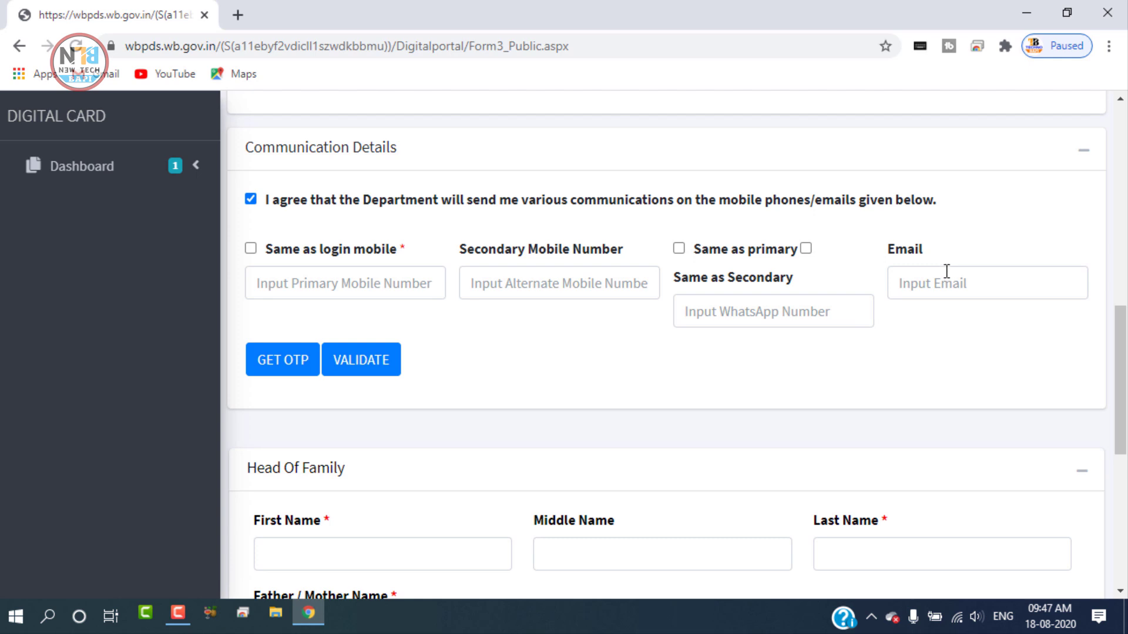
{"action": "left_click", "coordinate": [251, 249]}
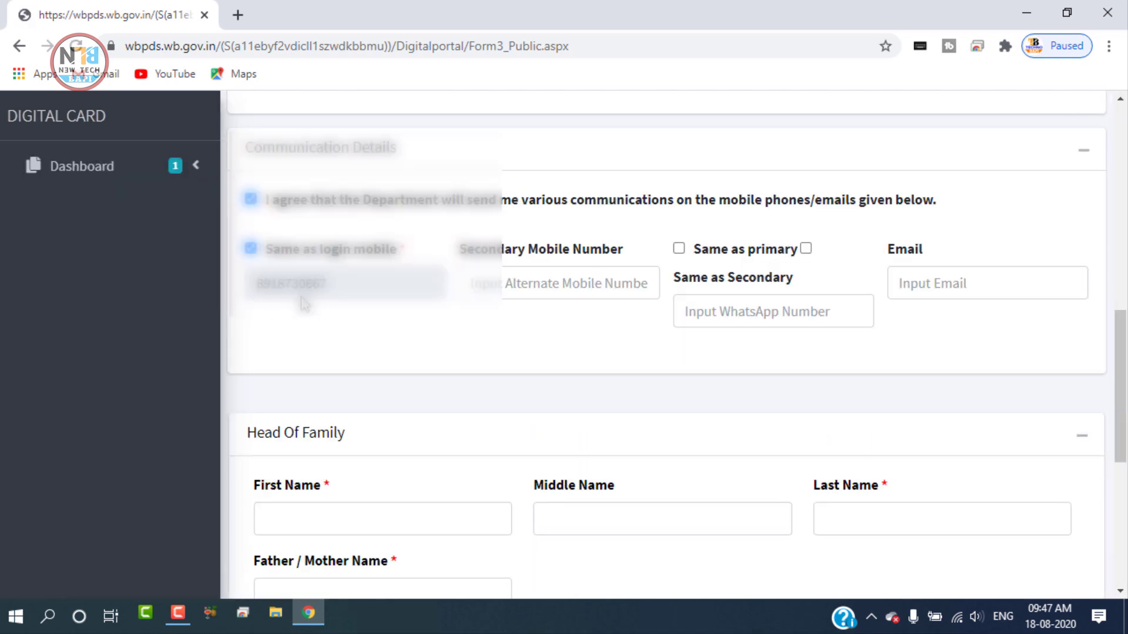
Step: Outline the Father / Mother Name, Gender, Date of birth and Aadhaar Number fields under Head Of Family with blue rectangle annotations
{"action": "scroll", "coordinate": [418, 293], "scroll_direction": "down", "scroll_amount": 5}
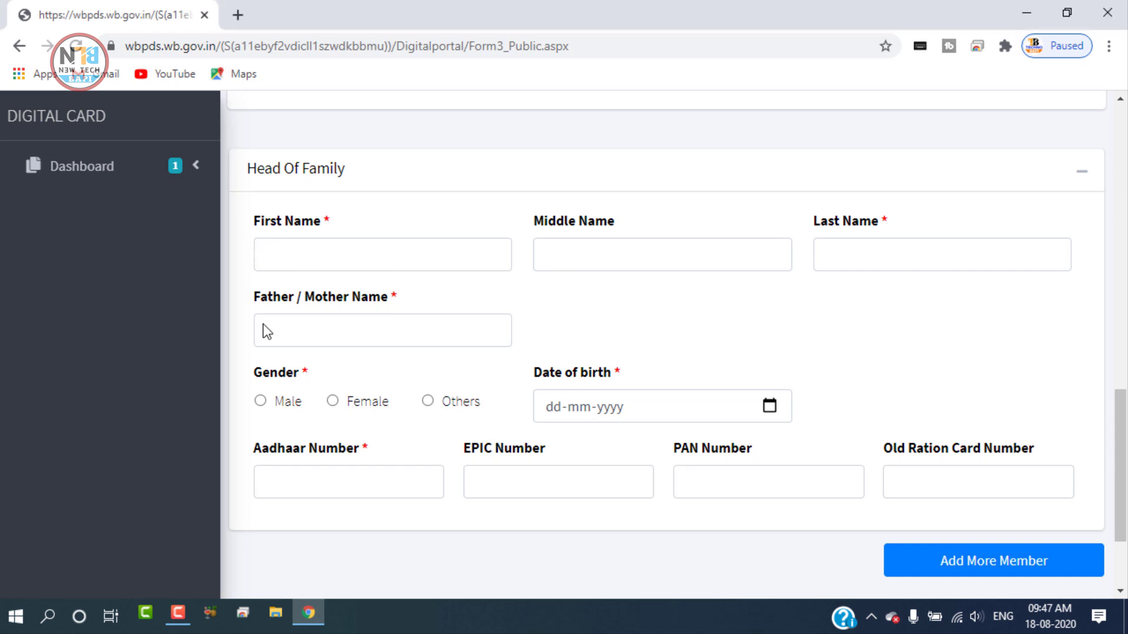
{"action": "mouse_move", "coordinate": [240, 280]}
{"action": "left_mouse_down"}
{"action": "mouse_move", "coordinate": [466, 365]}
{"action": "mouse_move", "coordinate": [527, 360]}
{"action": "left_mouse_up"}
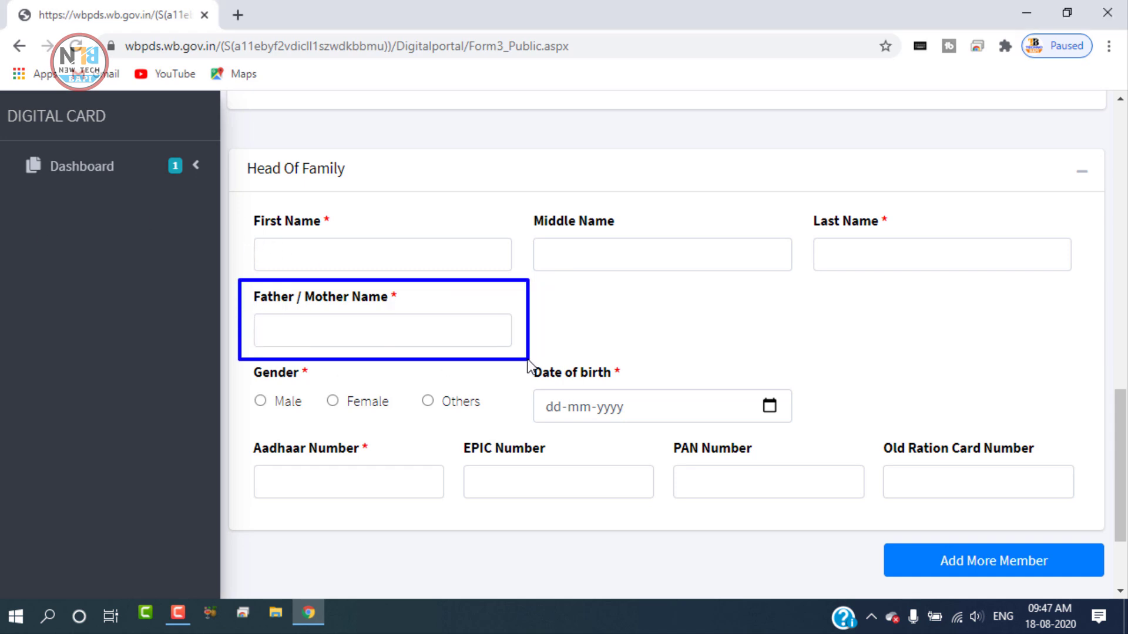
{"action": "mouse_move", "coordinate": [242, 383]}
{"action": "left_mouse_down"}
{"action": "mouse_move", "coordinate": [397, 427]}
{"action": "mouse_move", "coordinate": [484, 428]}
{"action": "left_mouse_up"}
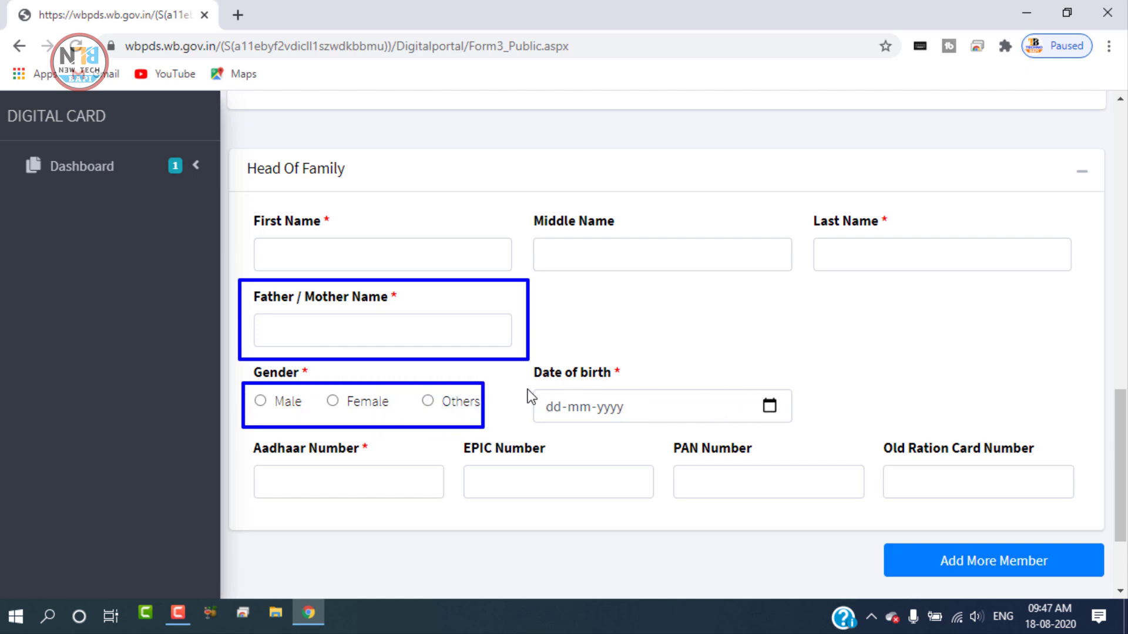
{"action": "mouse_move", "coordinate": [526, 388]}
{"action": "left_mouse_down"}
{"action": "mouse_move", "coordinate": [722, 445]}
{"action": "mouse_move", "coordinate": [804, 433]}
{"action": "left_mouse_up"}
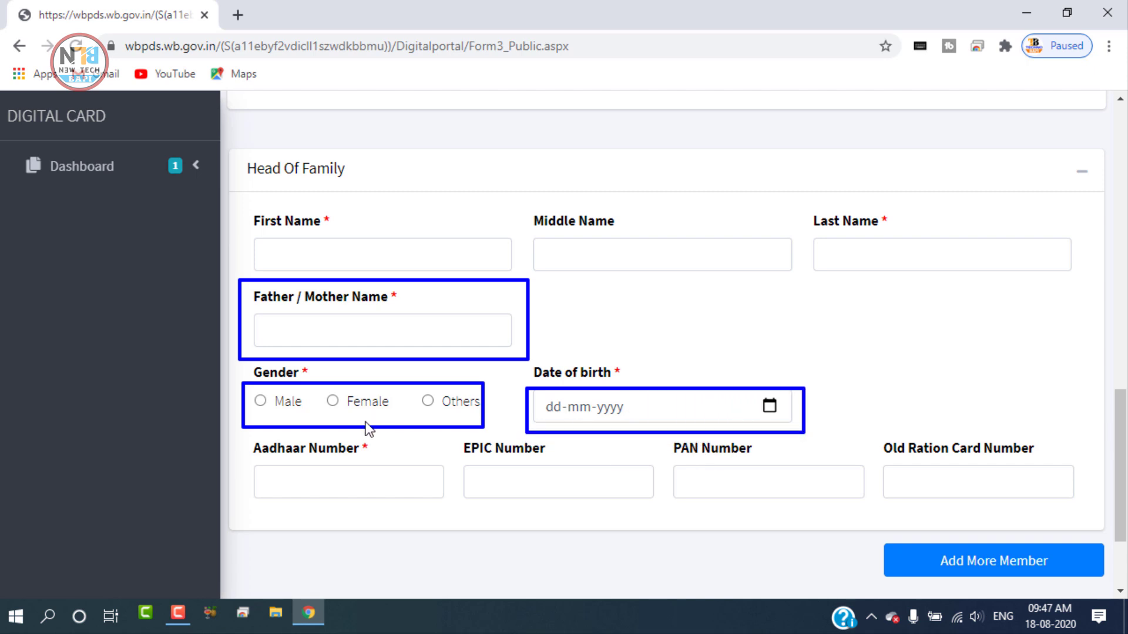
{"action": "mouse_move", "coordinate": [238, 436]}
{"action": "left_mouse_down"}
{"action": "mouse_move", "coordinate": [262, 466]}
{"action": "mouse_move", "coordinate": [425, 510]}
{"action": "mouse_move", "coordinate": [468, 509]}
{"action": "mouse_move", "coordinate": [452, 505]}
{"action": "left_mouse_up"}
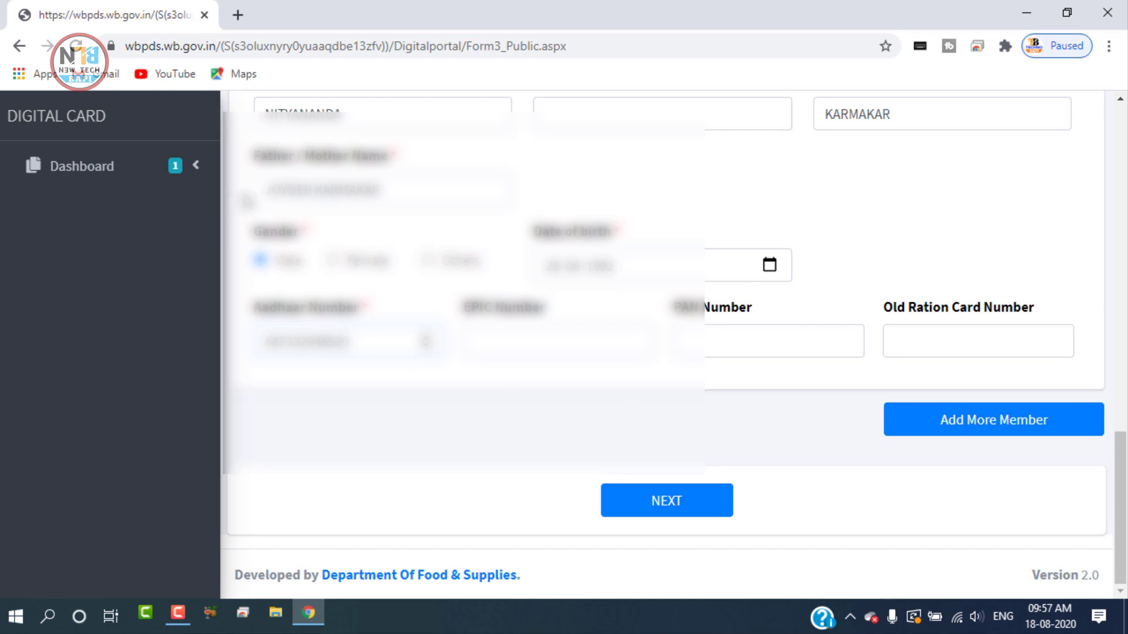
Step: Try to proceed to Step 3 with the filled-in Head Of Family details and check the Communication Details section
{"action": "left_click", "coordinate": [682, 500]}
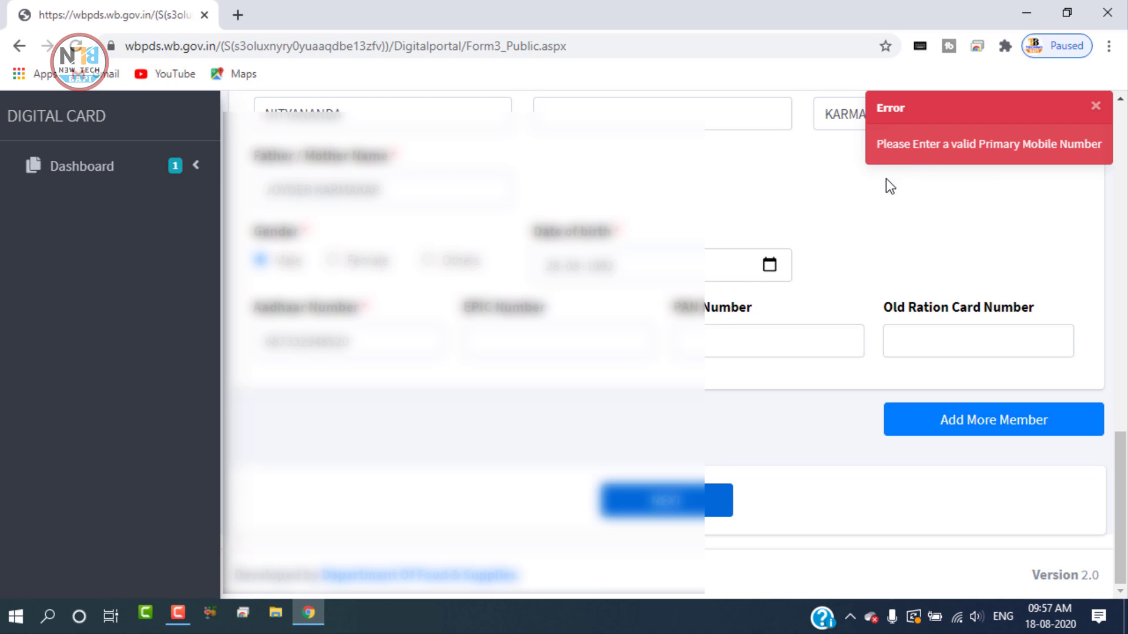
{"action": "scroll", "coordinate": [839, 236], "scroll_direction": "up", "scroll_amount": 12}
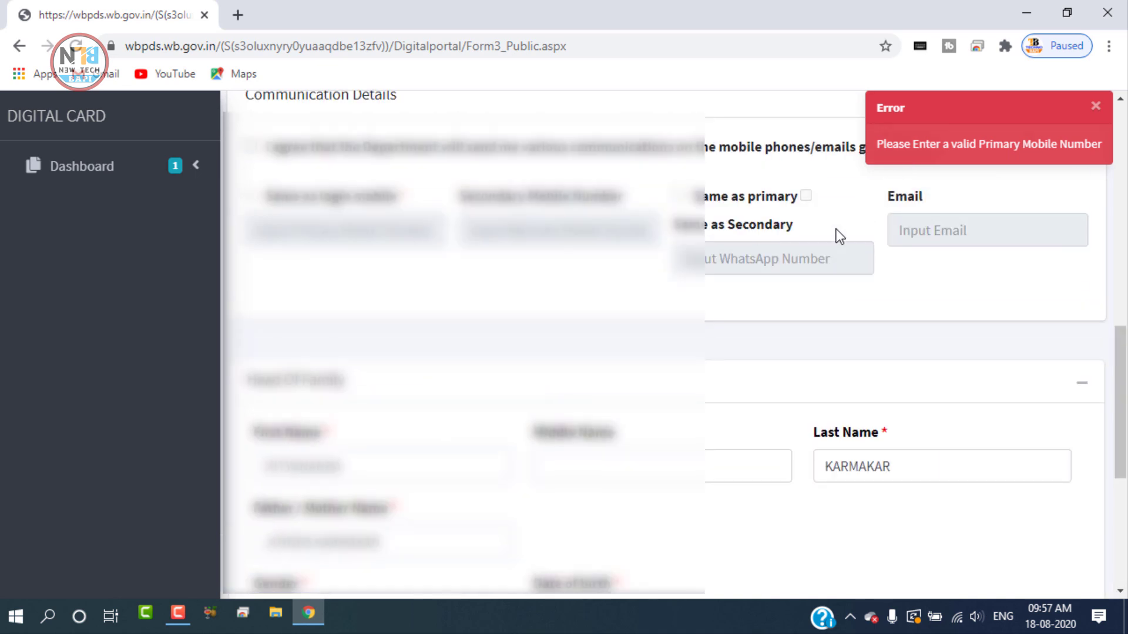
{"action": "scroll", "coordinate": [839, 236], "scroll_direction": "up", "scroll_amount": 5}
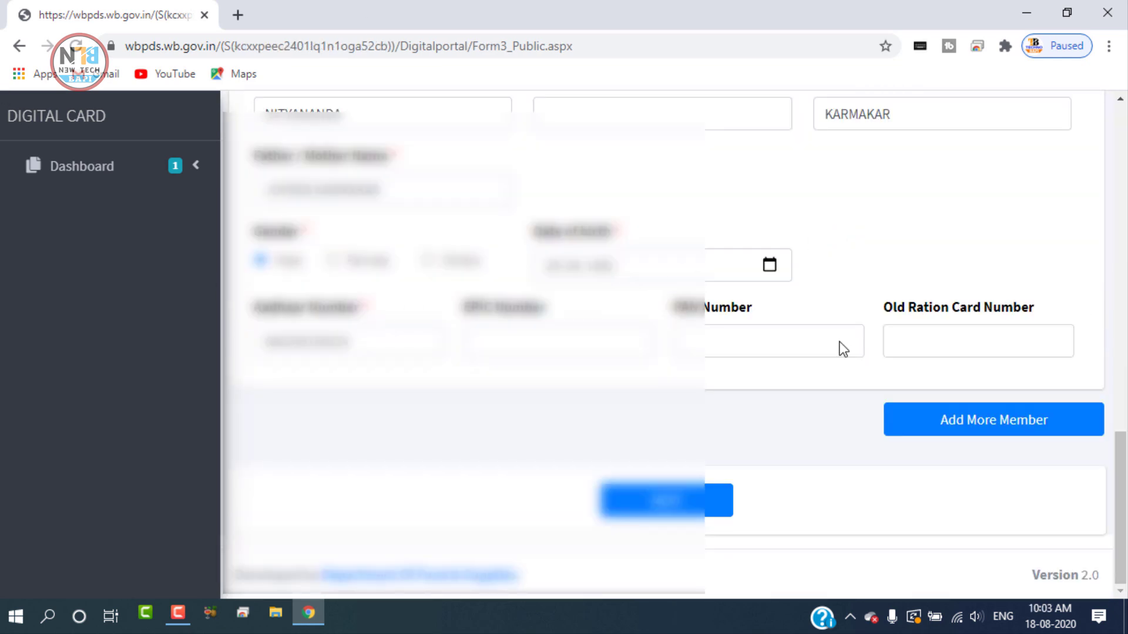
Step: Try again to advance past Step 2 and review the whole form up to the Address Details section
{"action": "left_click", "coordinate": [687, 506]}
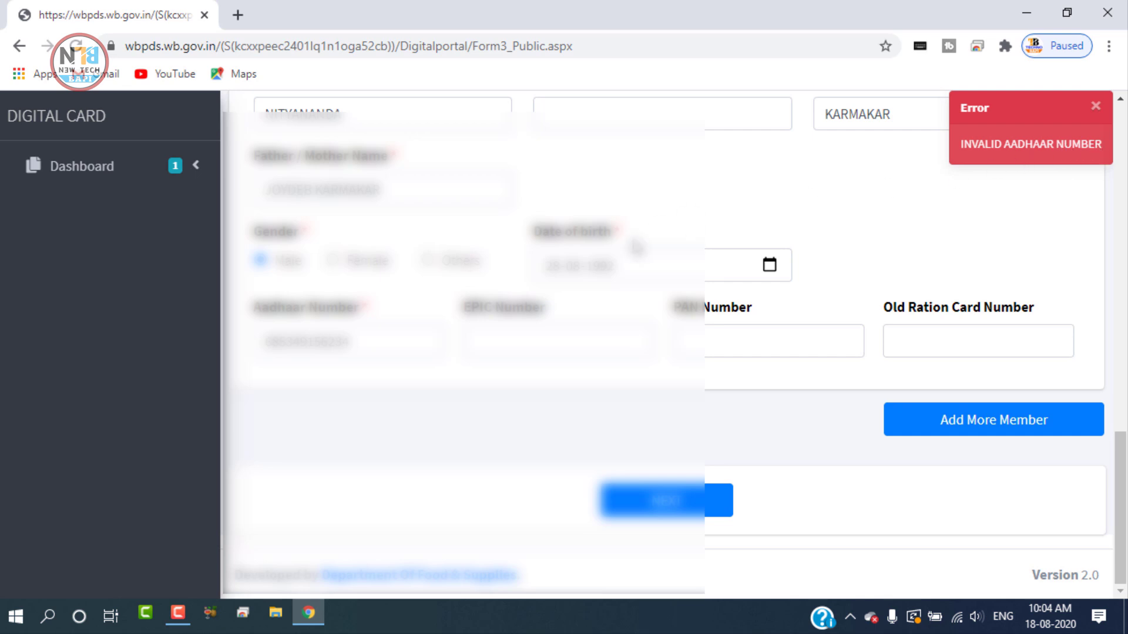
{"action": "scroll", "coordinate": [631, 244], "scroll_direction": "up", "scroll_amount": 20}
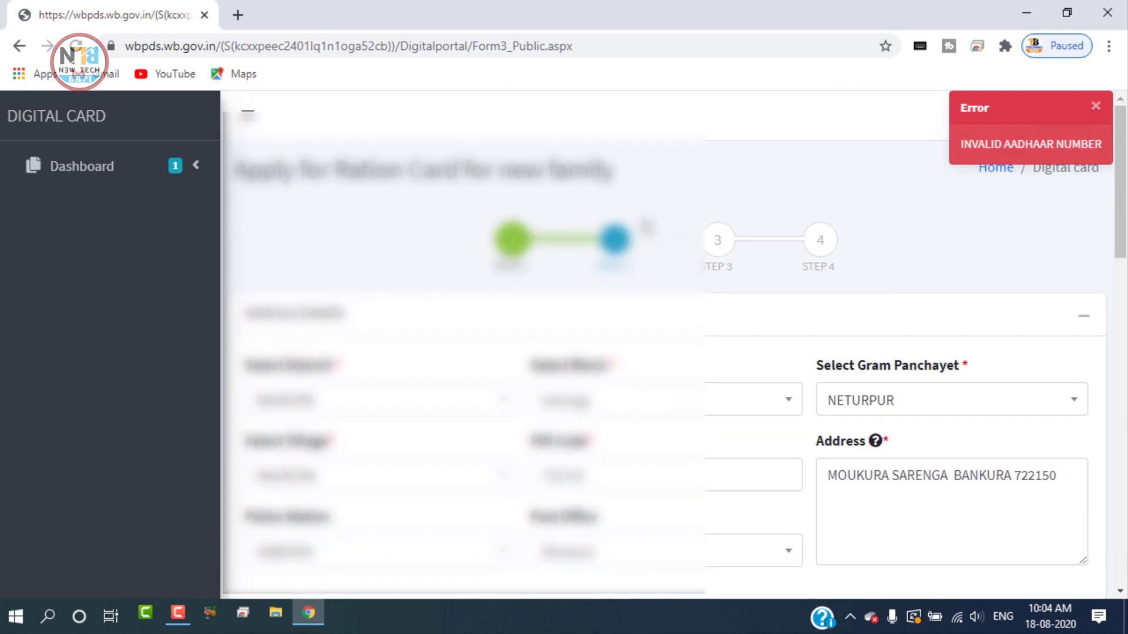
{"action": "scroll", "coordinate": [736, 242], "scroll_direction": "down", "scroll_amount": 20}
{"action": "scroll", "coordinate": [735, 235], "scroll_direction": "up", "scroll_amount": 6}
{"action": "scroll", "coordinate": [737, 237], "scroll_direction": "up", "scroll_amount": 8}
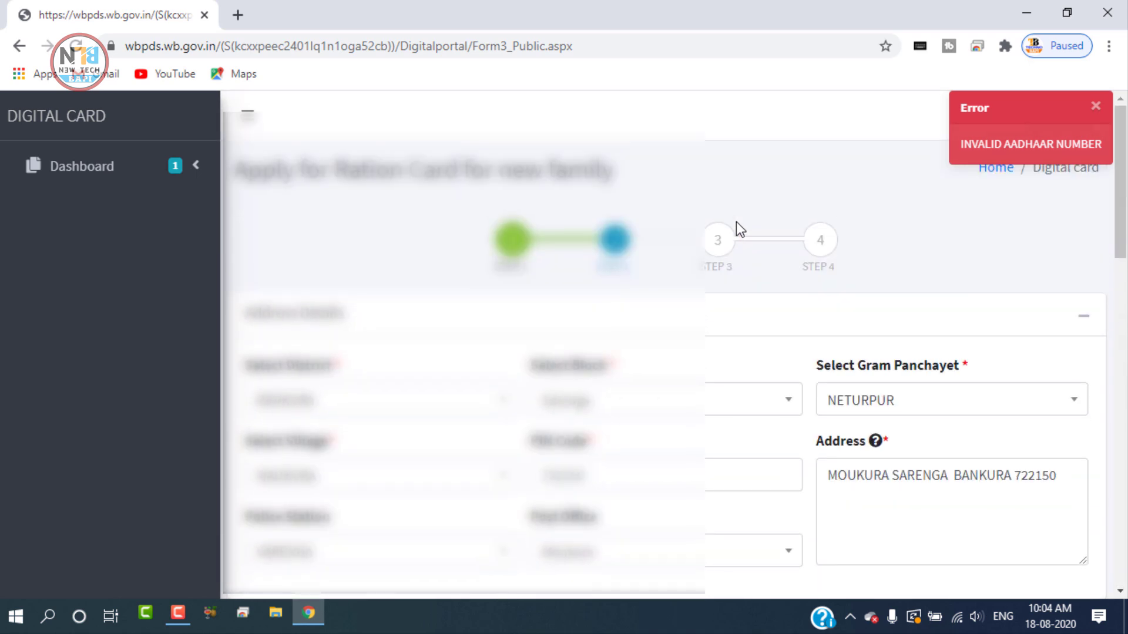